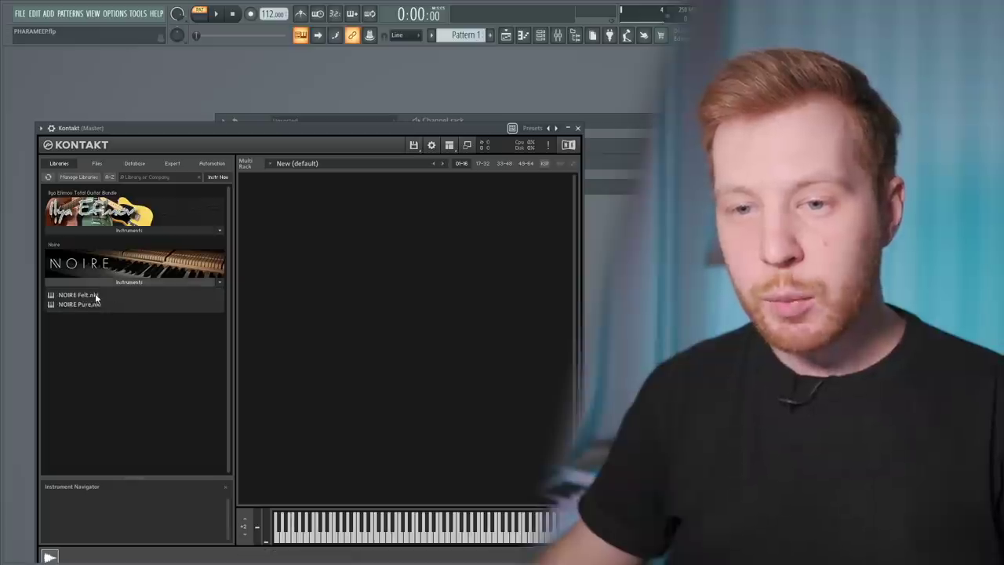
# - Load the NOIRE Felt piano into Kontakt and reposition the plugin window
pyautogui.moveTo(79, 295); pyautogui.dragTo(361, 196)
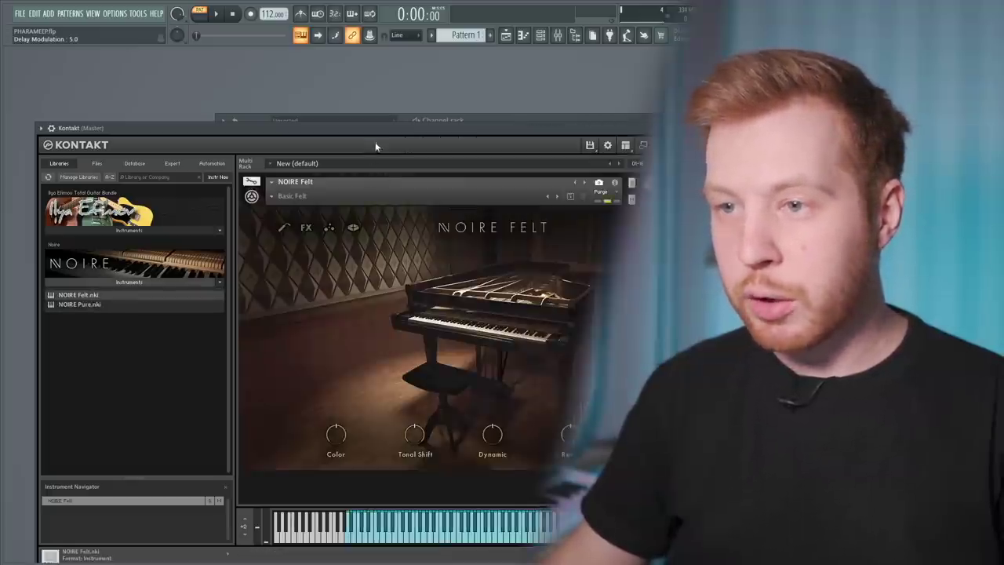
pyautogui.moveTo(378, 126); pyautogui.dragTo(448, 99)
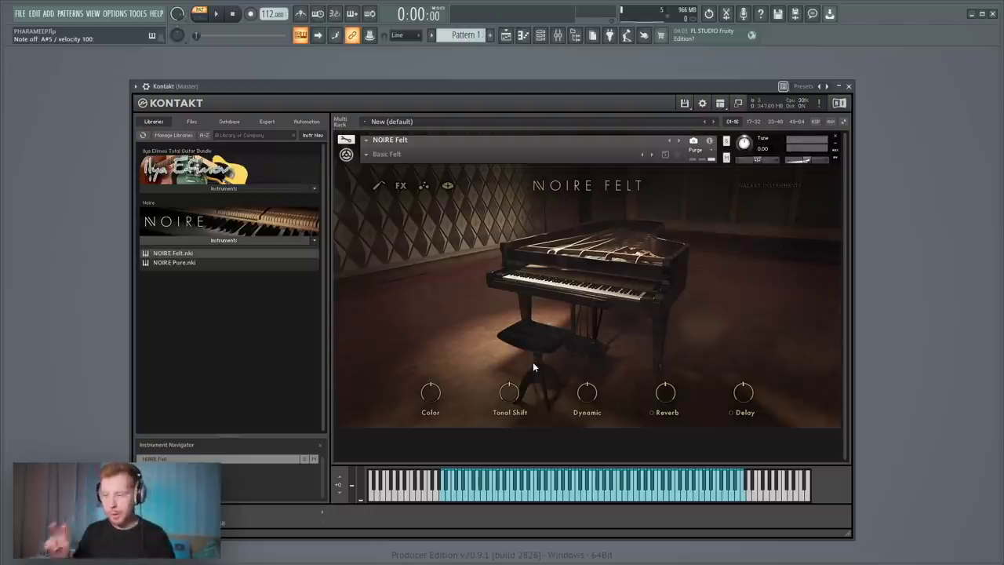
# - Draw a sustained one-bar chord of B2, B3 and F#4 in bar 1 of Kontakt's piano roll
pyautogui.press('F7')
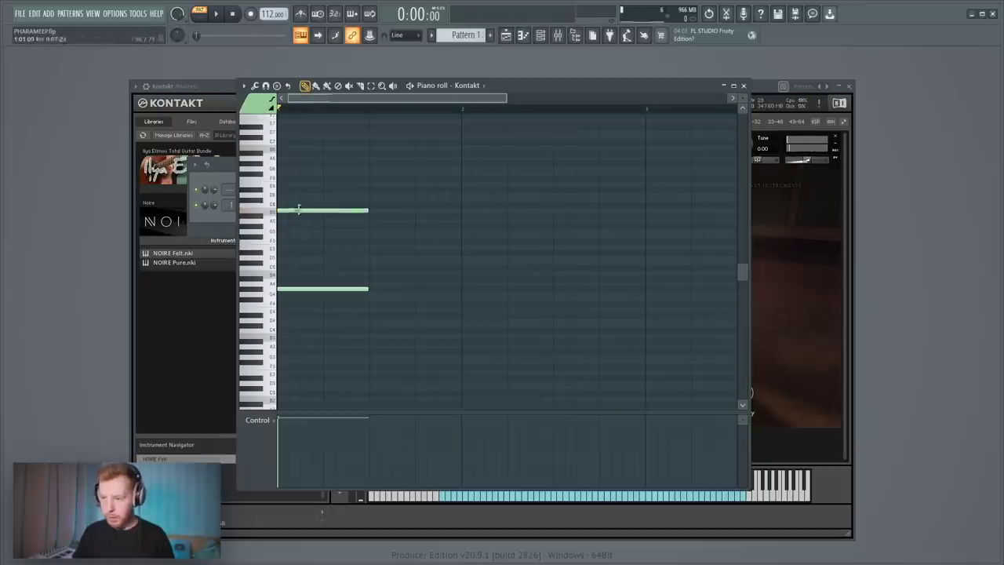
pyautogui.click(306, 284)
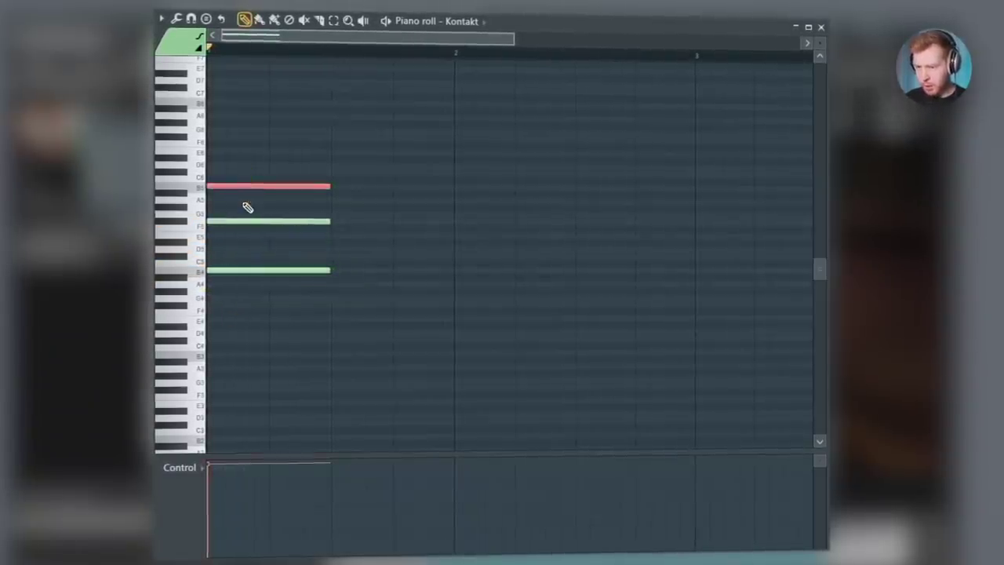
pyautogui.press('space')
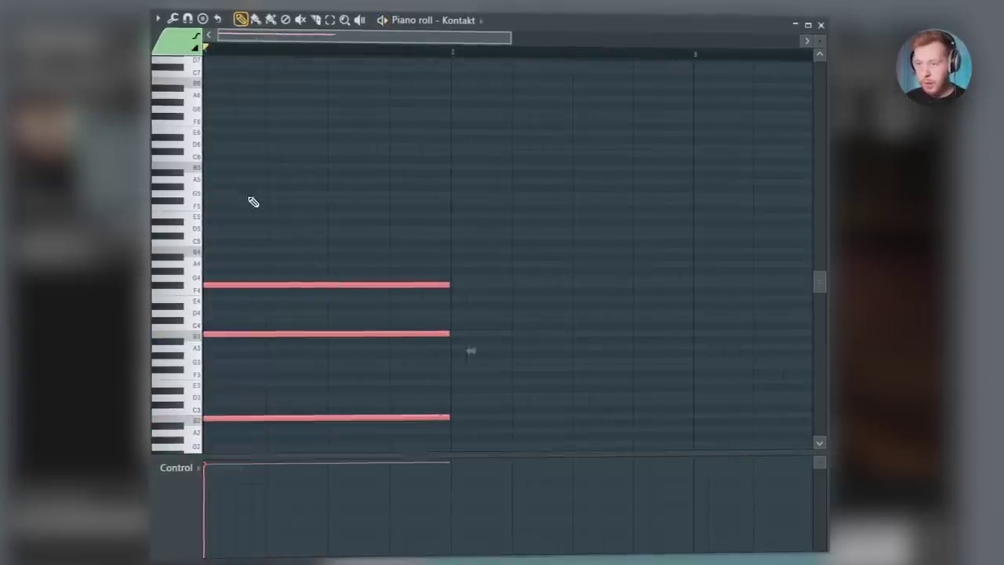
# - Add repeated one-beat A# notes above the chord and build a second one-bar chord of D#3, D#4 and A#4 in bar 2
pyautogui.click(251, 173)
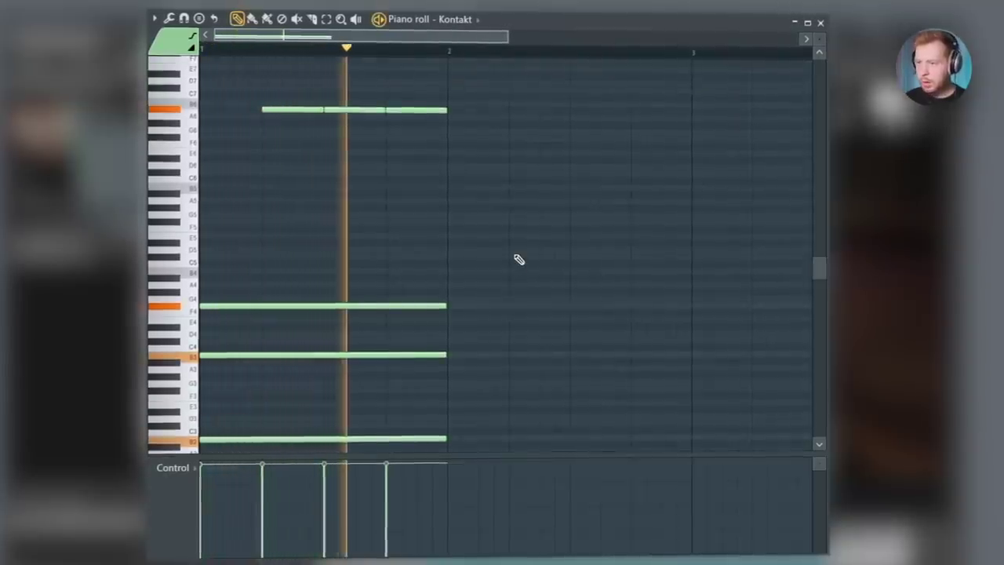
pyautogui.moveTo(472, 89); pyautogui.dragTo(281, 141)
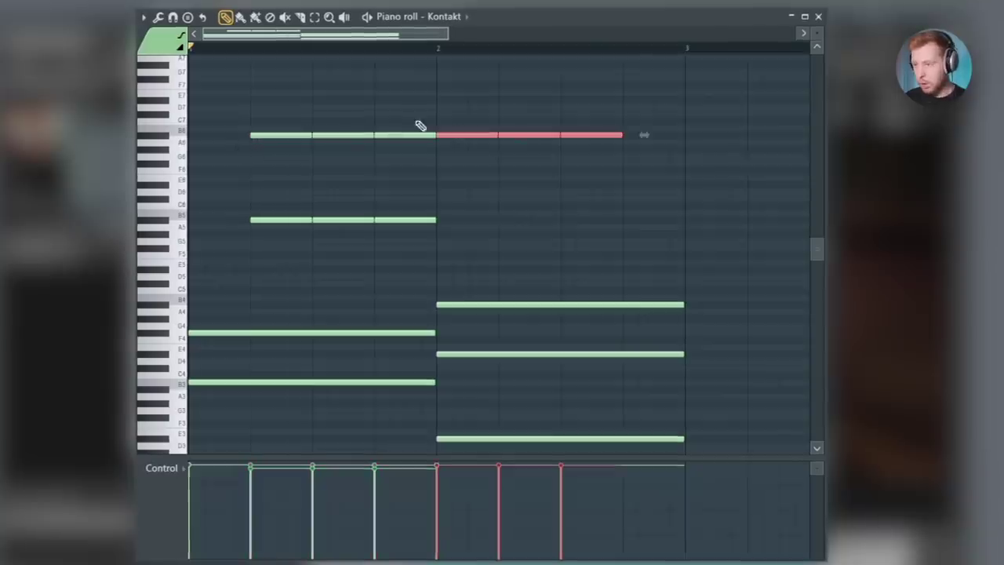
pyautogui.press('space')
pyautogui.press('space')
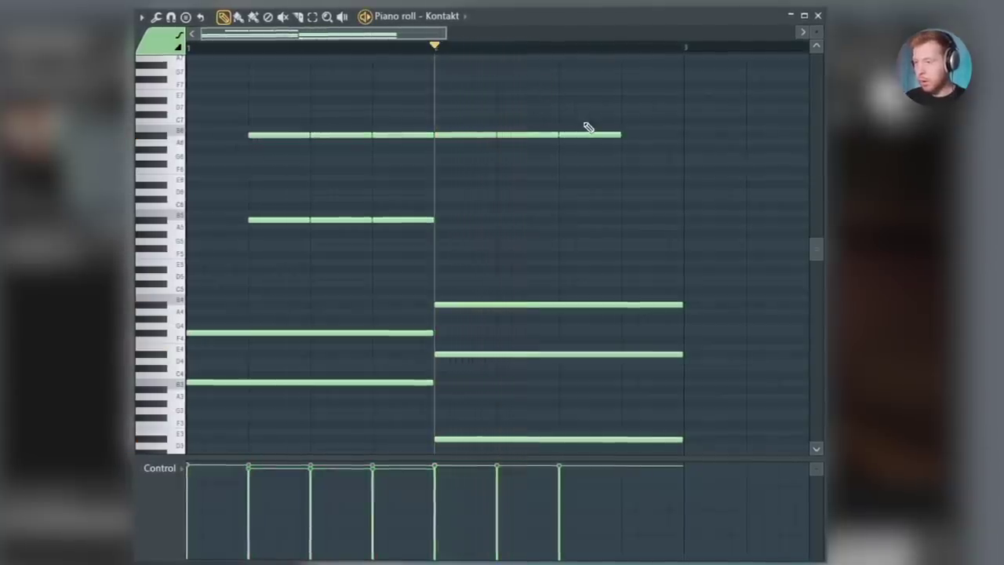
# - Complete bar 2's upper melody with a short passing note stepping down to a longer final note
pyautogui.scroll(3, 560, 131)
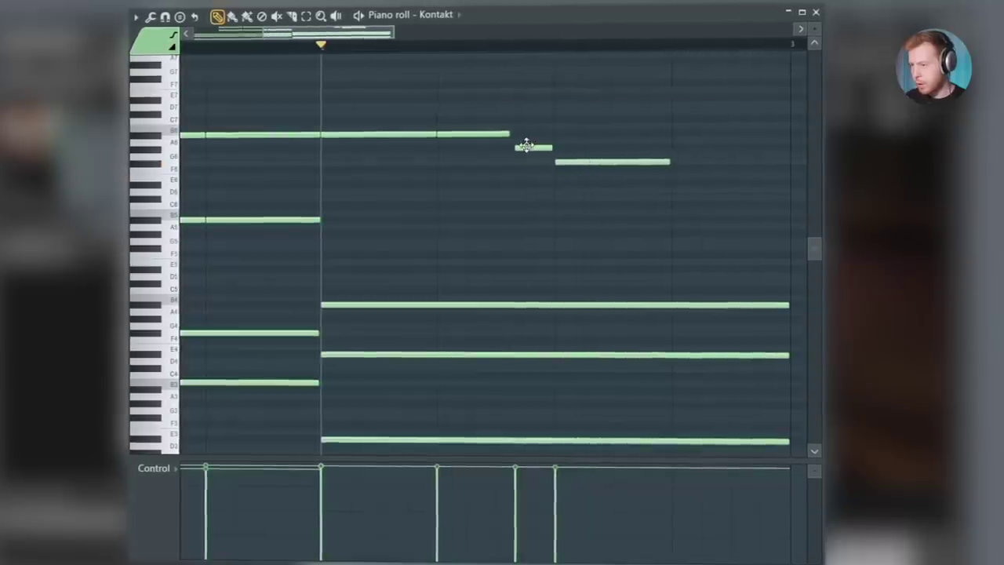
pyautogui.moveTo(683, 146); pyautogui.dragTo(683, 147)
pyautogui.scroll(-2, 682, 146)
pyautogui.click(682, 147)
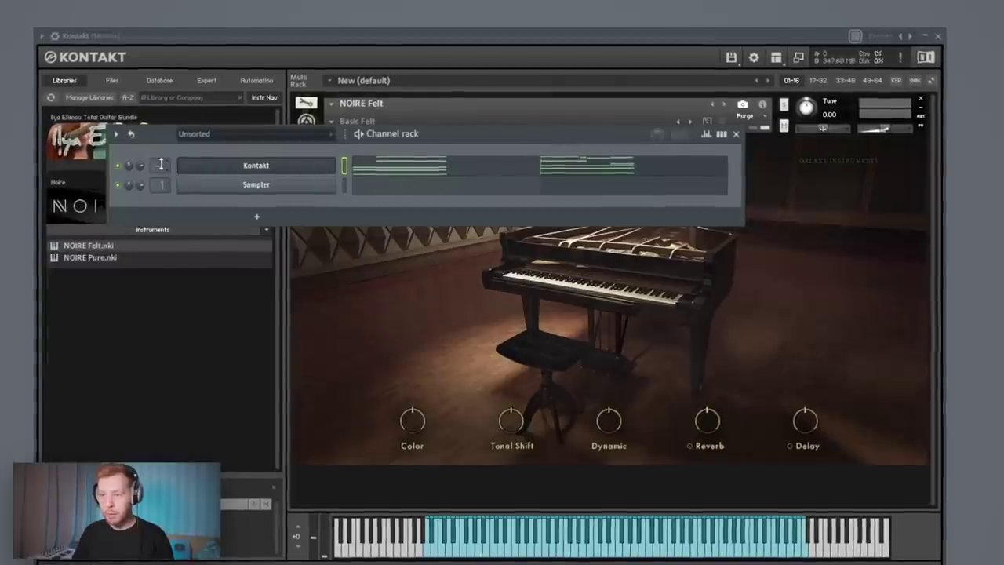
# - Route the Kontakt channel to mixer insert 2, load HalfTime in its slot 3 and audition the result
pyautogui.press('F9')
pyautogui.click(721, 191)
pyautogui.moveTo(711, 202)
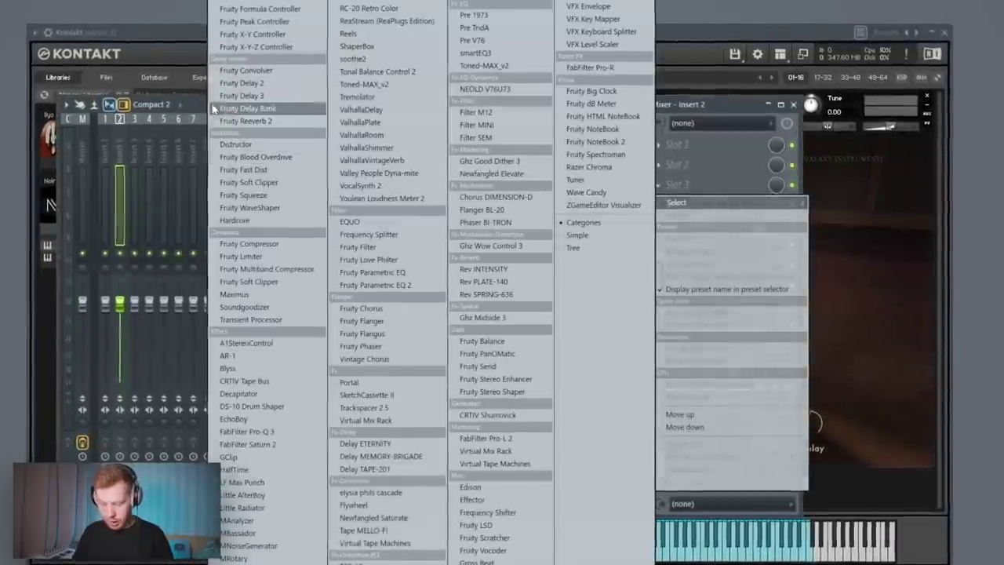
pyautogui.press('h')
pyautogui.press('Return')
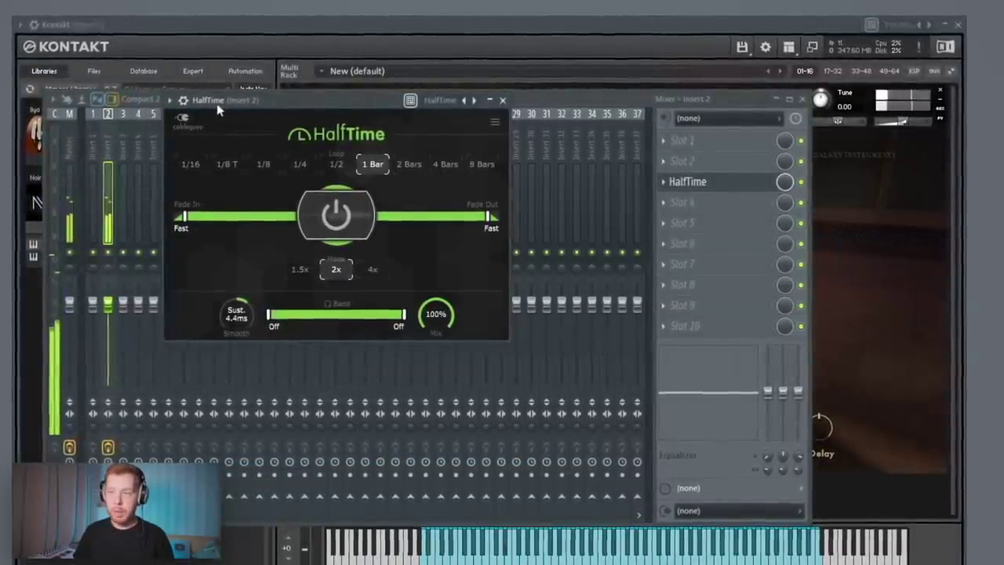
pyautogui.press('space')
# - Raise both chords one octave in Kontakt's piano roll, lengthen them to three quarters of a bar and play the pattern
pyautogui.press('F6')
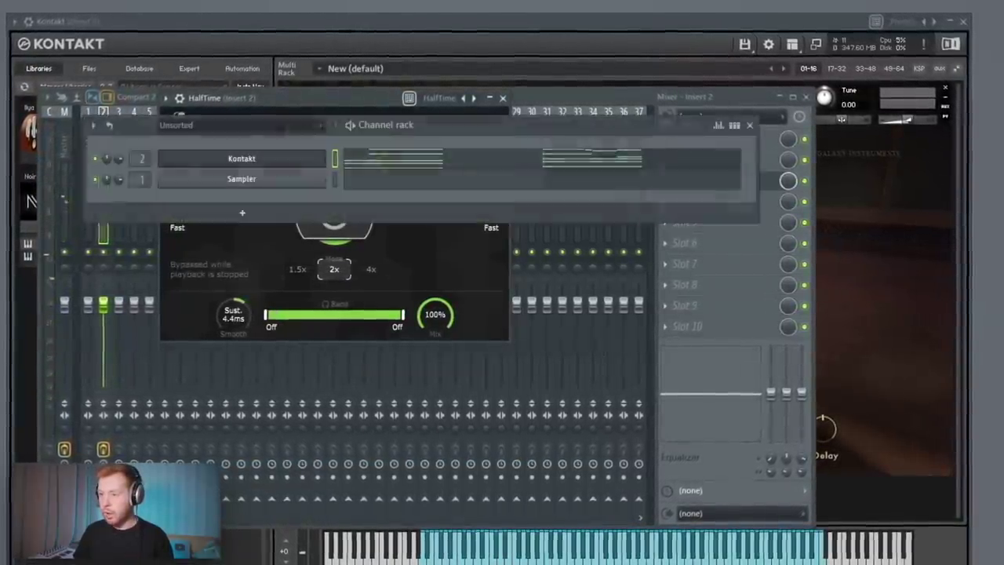
pyautogui.click(516, 165)
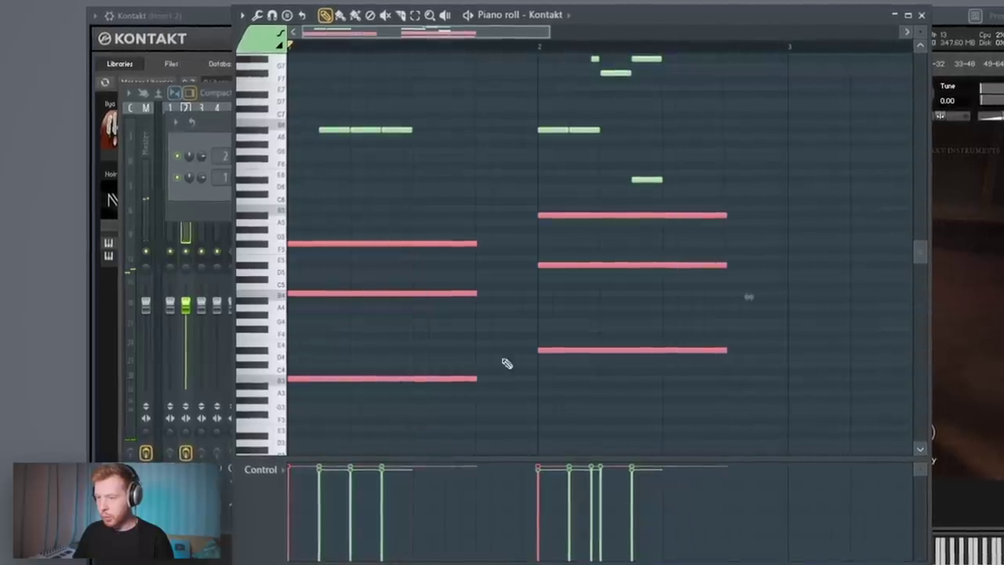
pyautogui.click(493, 202)
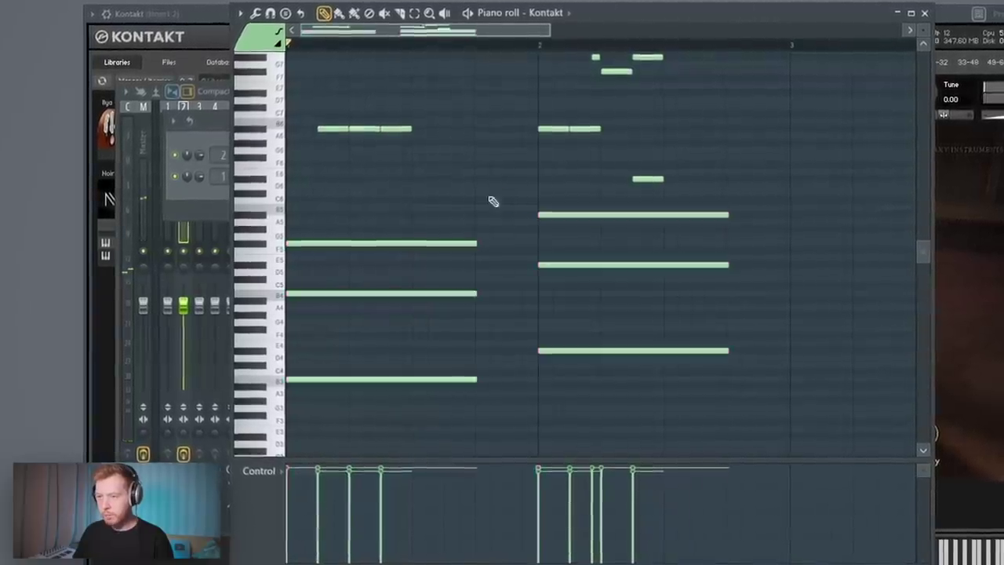
pyautogui.scroll(2, 483, 208)
pyautogui.press('space')
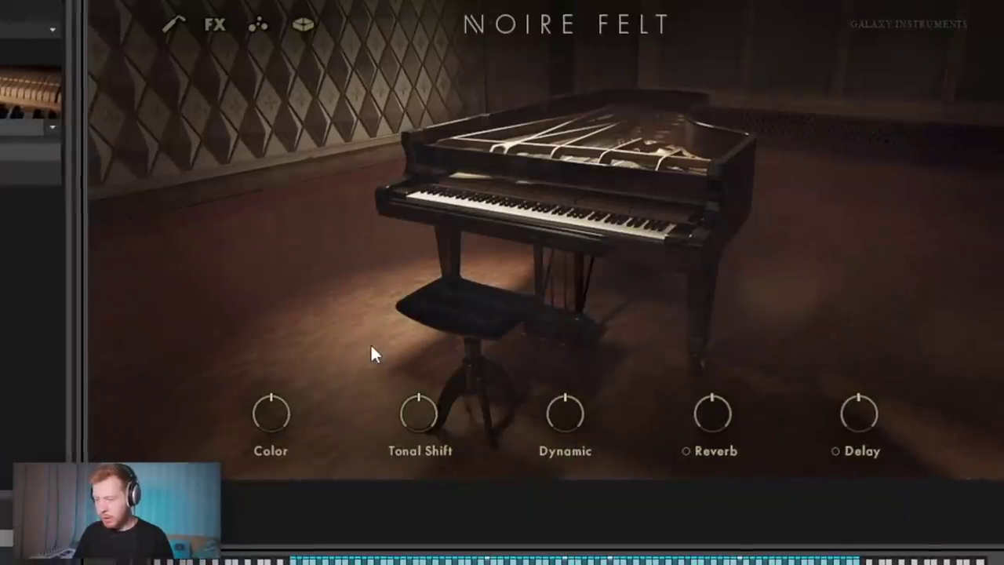
# - Adjust NOIRE Felt's Color control and lower the velocity of both chords beneath that of the melody notes
pyautogui.moveTo(270, 432)
pyautogui.mouseDown()
pyautogui.moveTo(272, 412)
pyautogui.moveTo(271, 439)
pyautogui.mouseUp()
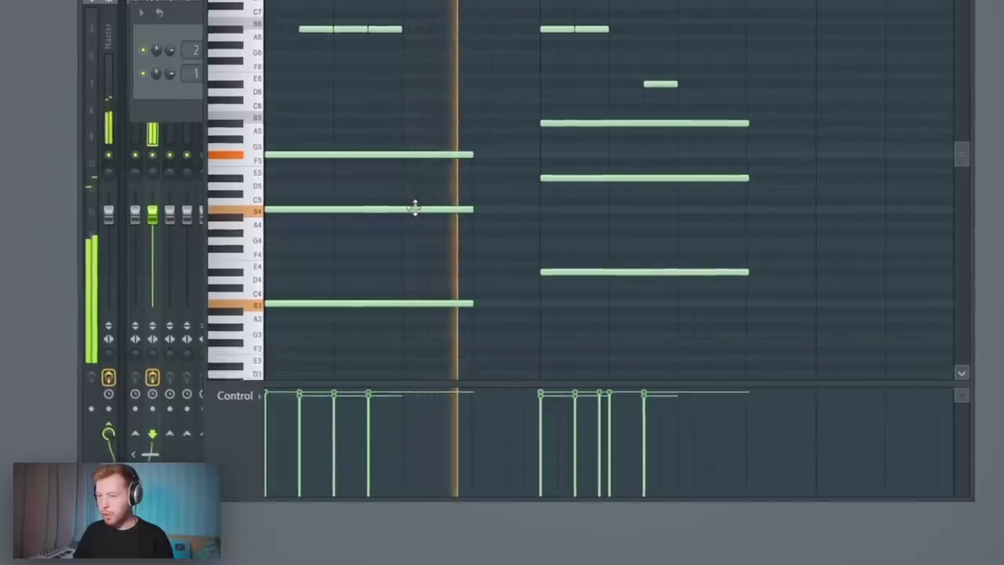
pyautogui.moveTo(383, 93); pyautogui.dragTo(612, 335)
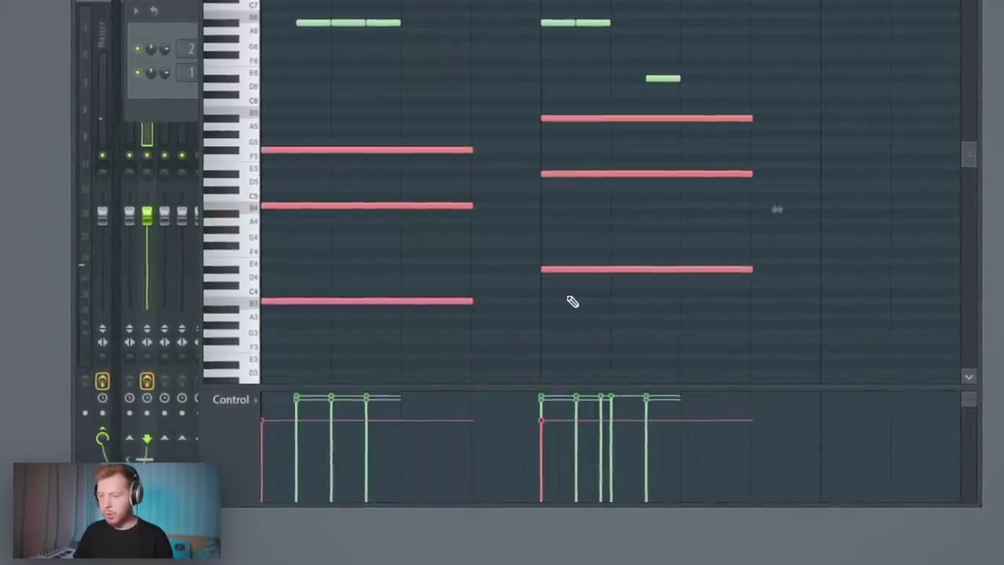
pyautogui.scroll(2, 573, 301)
pyautogui.press('space')
pyautogui.scroll(1, 569, 299)
pyautogui.press('space')
# - Adjust the velocity of the chords' lowest notes separately from the upper chord notes and audition the balance
pyautogui.keyDown('ctrl'); pyautogui.click(454, 324); pyautogui.keyUp('ctrl')
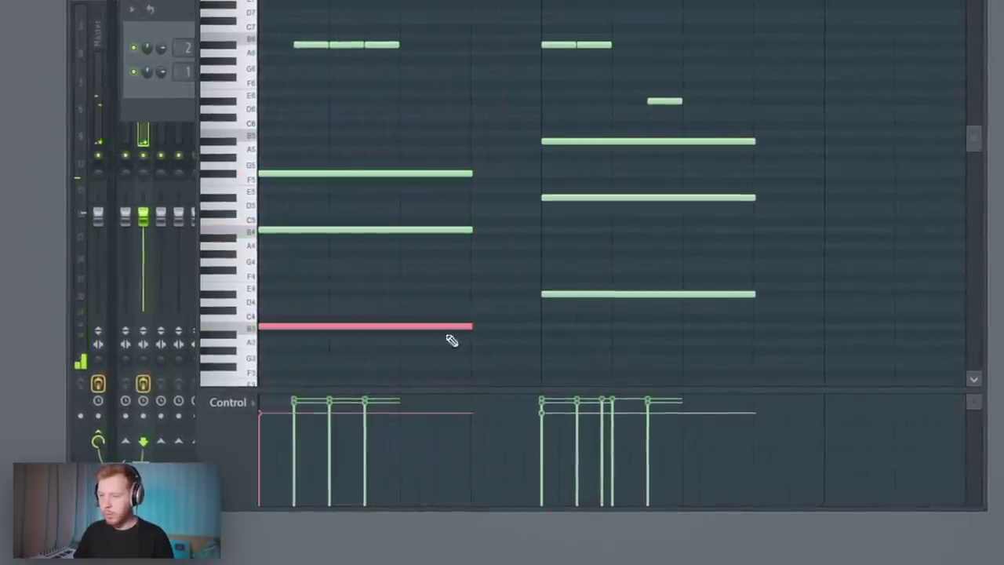
pyautogui.hotkey('ctrl', 'd')
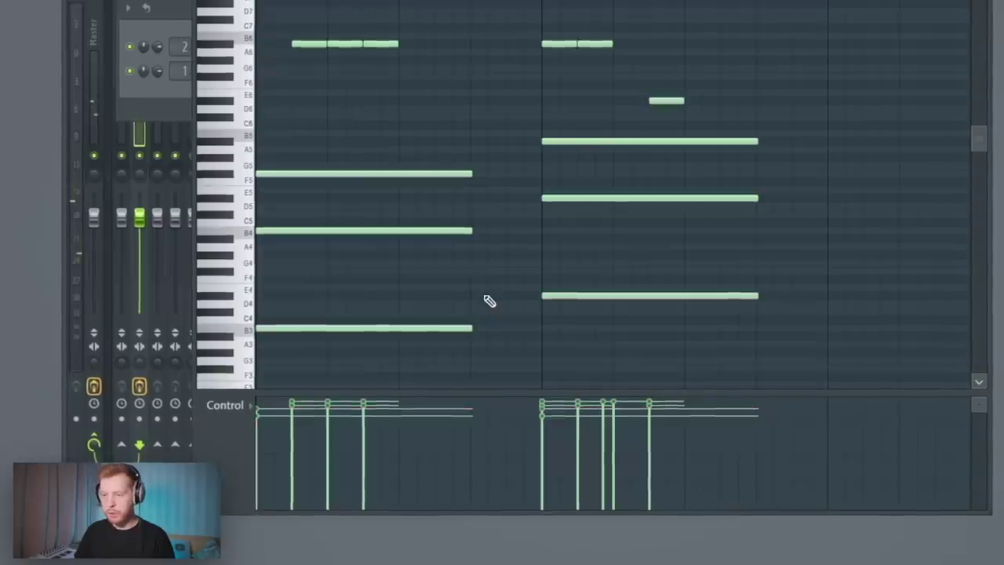
pyautogui.press('space')
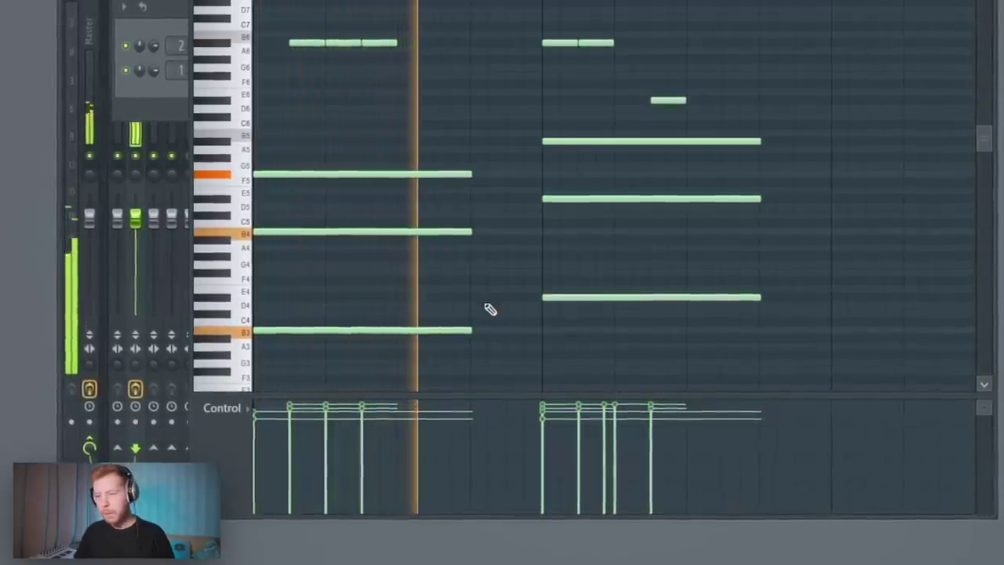
pyautogui.press('space')
# - Strum the piano notes with the Strumizer and slightly randomise their velocities with the Randomizer in bipolar mode
pyautogui.scroll(2, 489, 314)
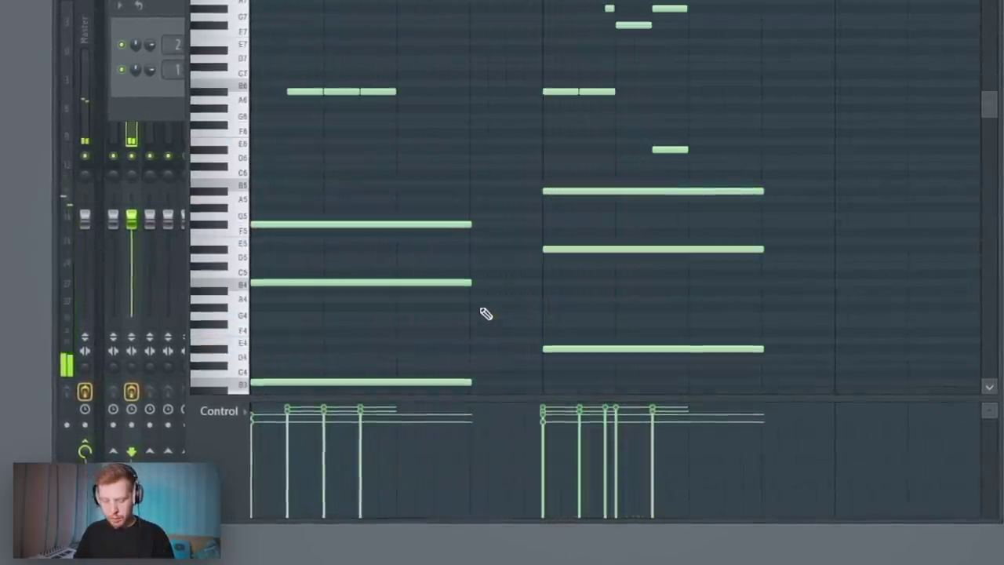
pyautogui.hotkey('alt', 's')
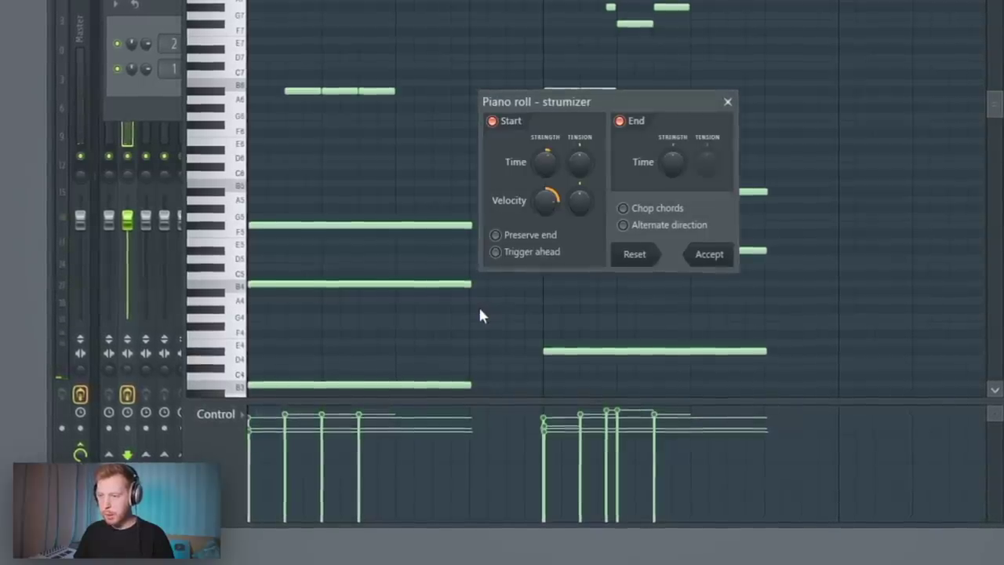
pyautogui.press('space')
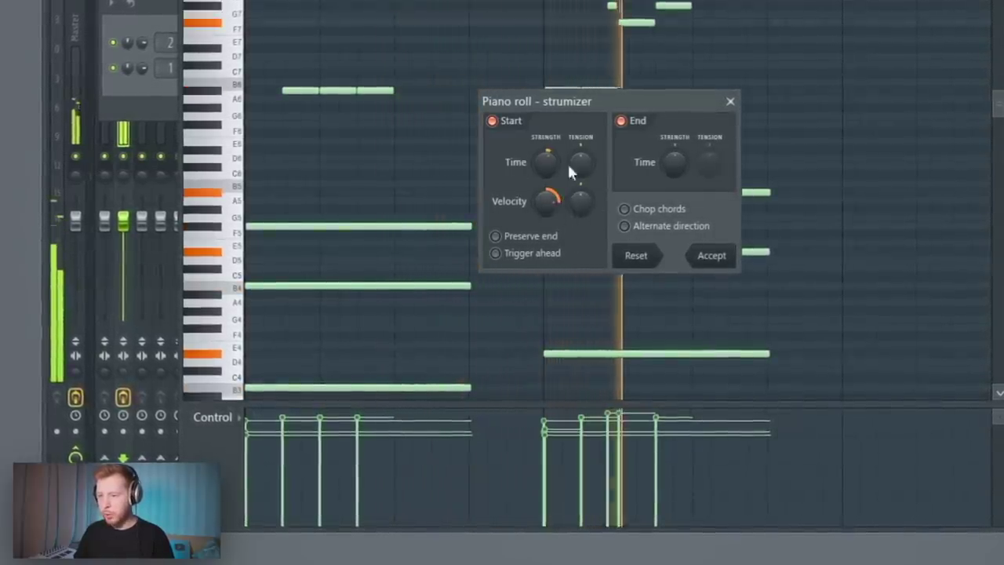
pyautogui.click(711, 255)
pyautogui.hotkey('alt', 'r')
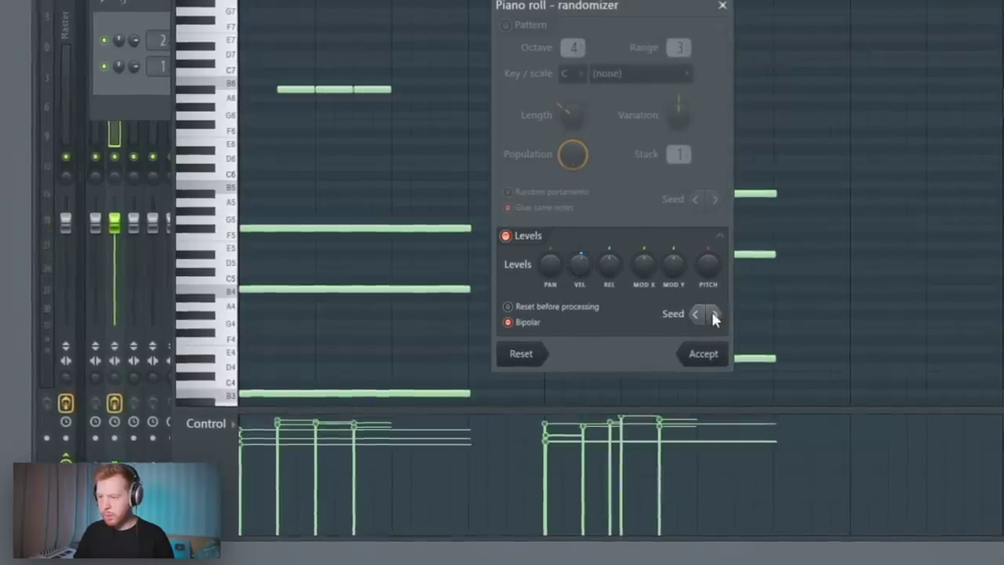
pyautogui.click(722, 358)
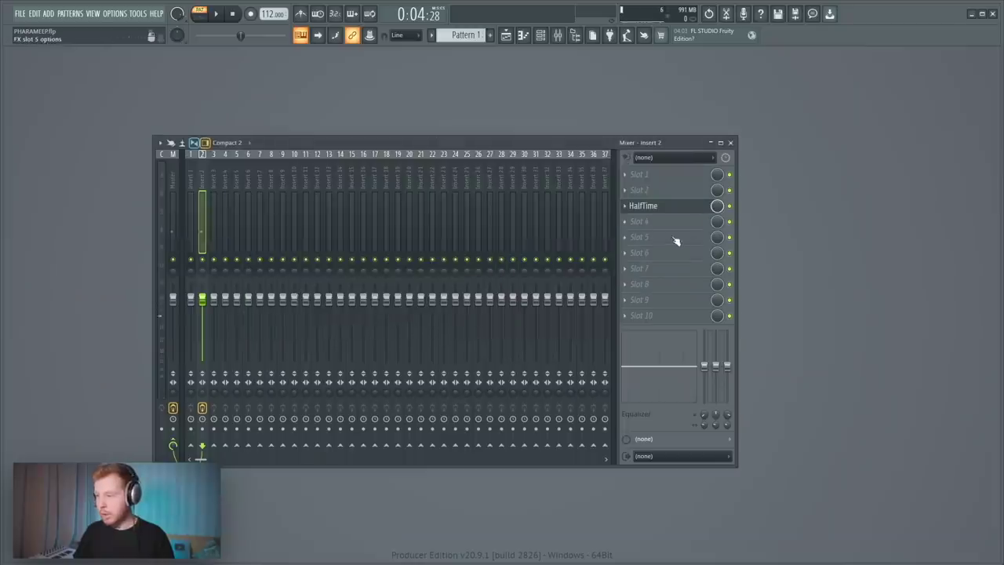
# - Add RC-20 Retro Color to slot 5 of insert 2 and set its distortion to the AIR type at 90 %
pyautogui.click(677, 240)
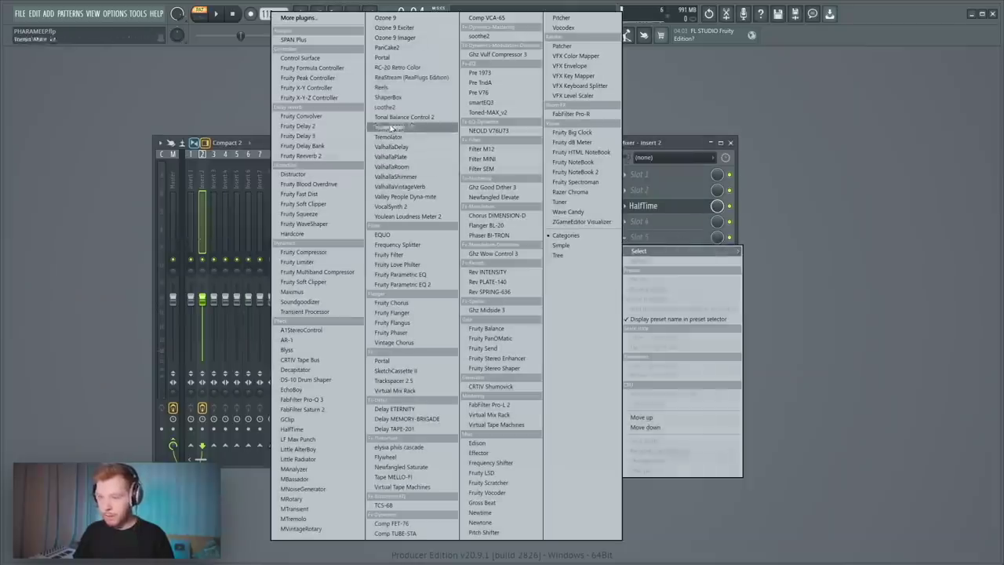
pyautogui.click(399, 68)
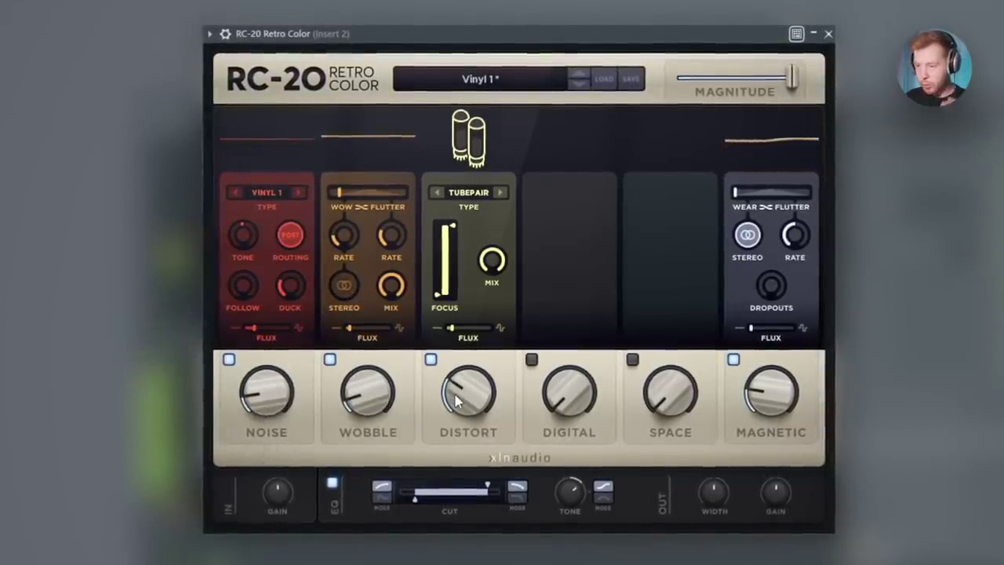
pyautogui.click(501, 192)
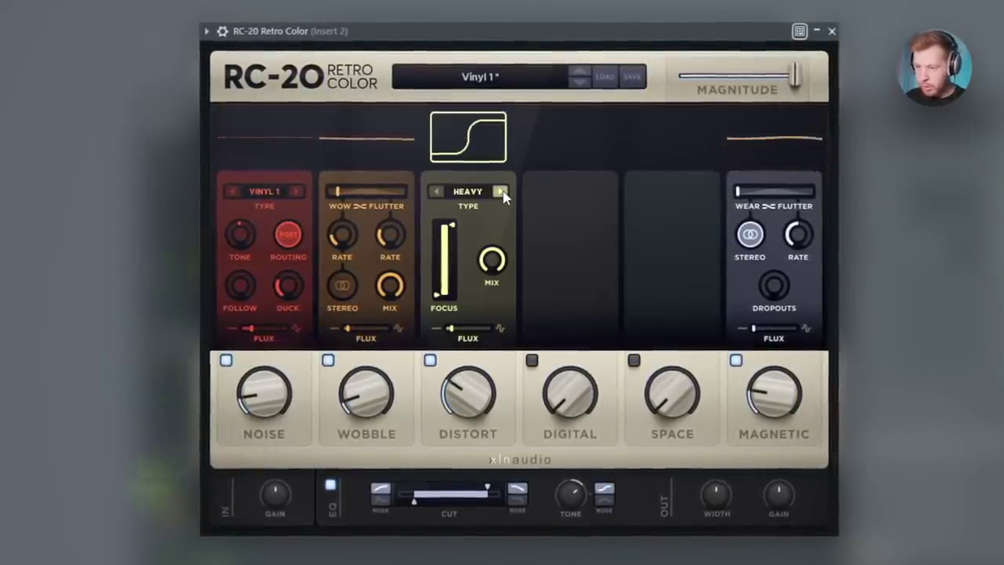
pyautogui.moveTo(467, 405); pyautogui.dragTo(547, 27)
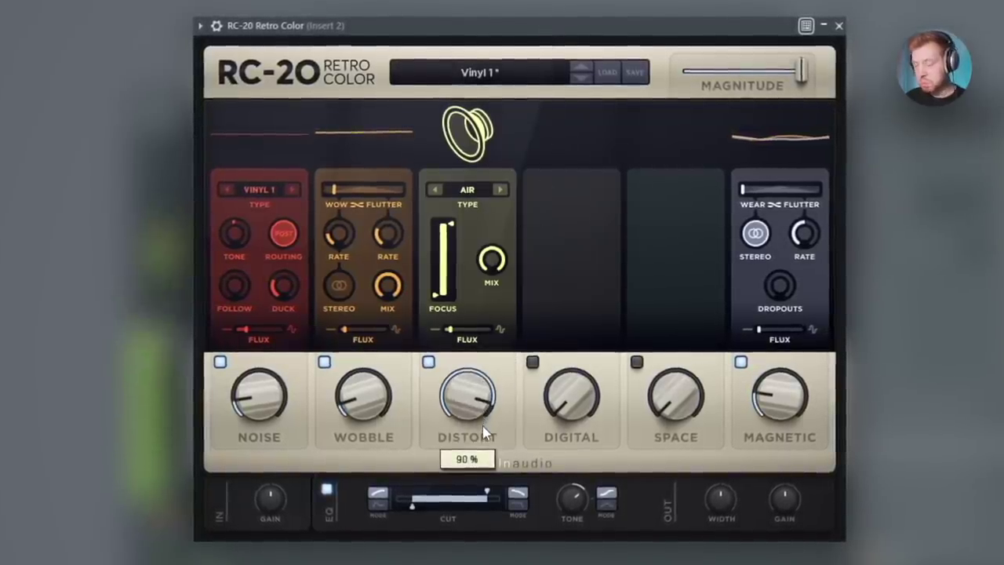
# - Set RC-20's EQ cuts to 155 Hz for the lows and 12134 Hz for the highs, and raise the tone
pyautogui.moveTo(492, 496); pyautogui.dragTo(495, 497)
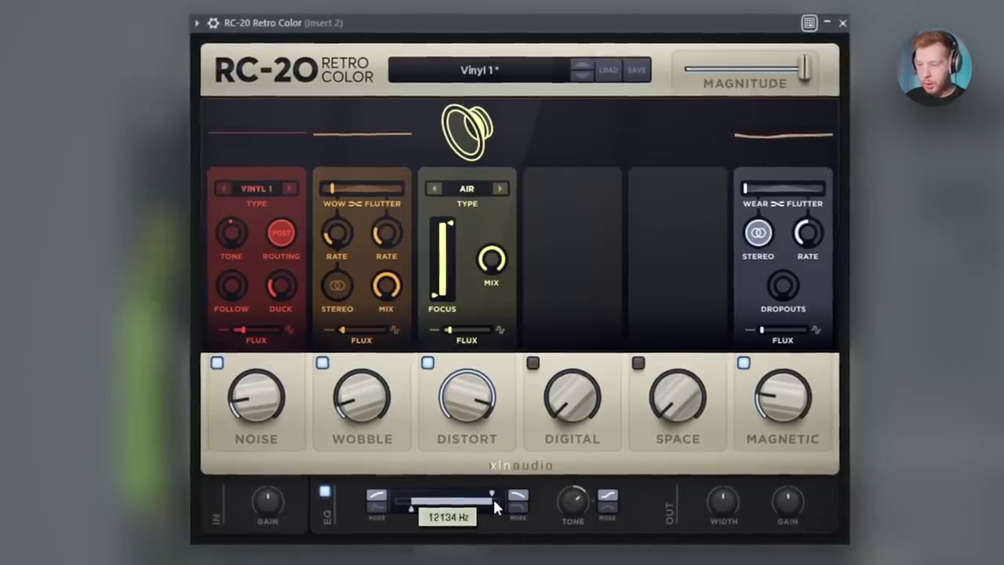
pyautogui.moveTo(412, 508); pyautogui.dragTo(424, 520)
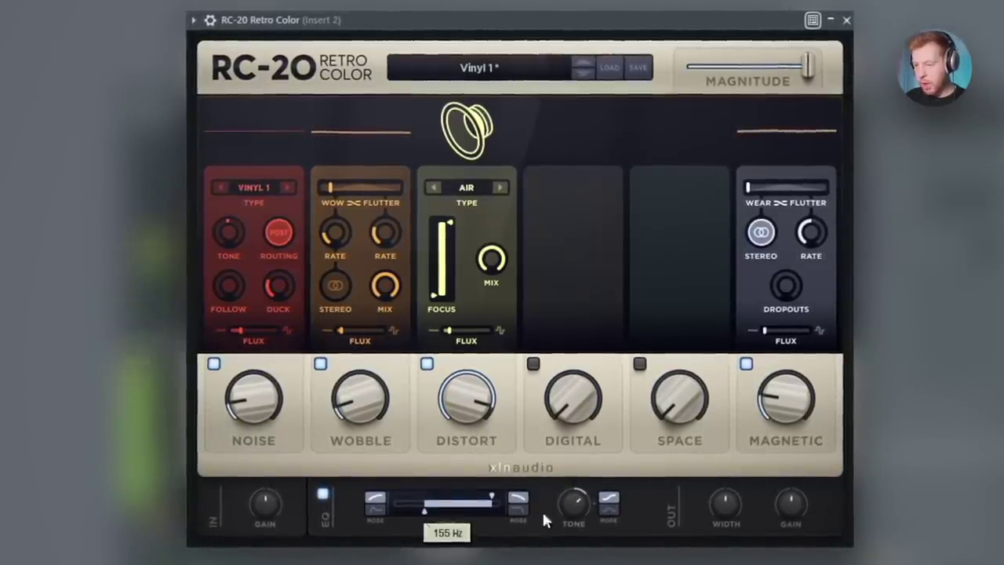
pyautogui.moveTo(592, 512)
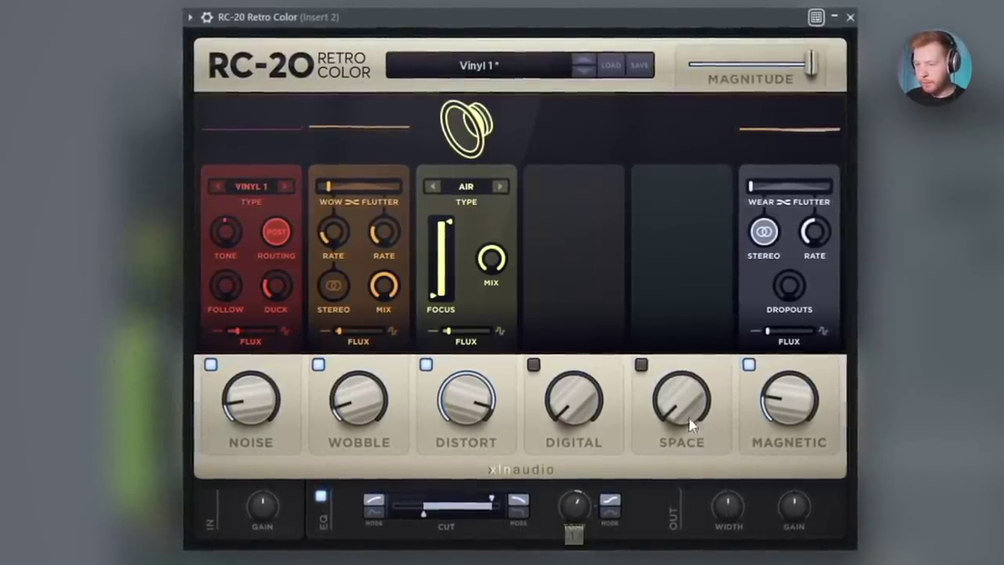
# - Bring up RC-20's Space effect, adjust its settings and reduce its amount to taste
pyautogui.moveTo(691, 425); pyautogui.dragTo(708, 302)
pyautogui.moveTo(706, 186); pyautogui.dragTo(663, 191)
pyautogui.moveTo(675, 389); pyautogui.dragTo(670, 477)
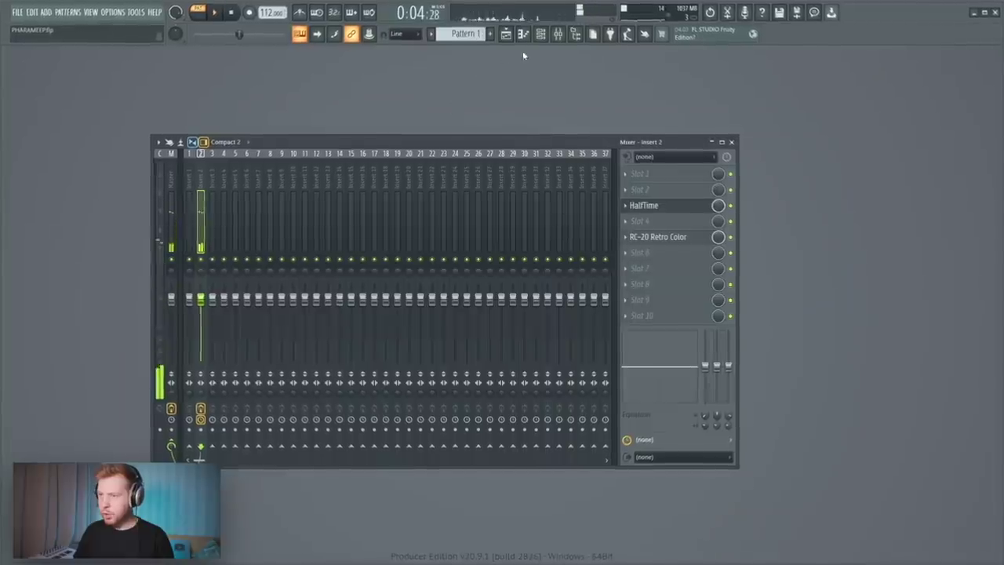
# - Open the Kontakt channel's piano roll and select the low B3 notes of the first and third chords
pyautogui.click(546, 39)
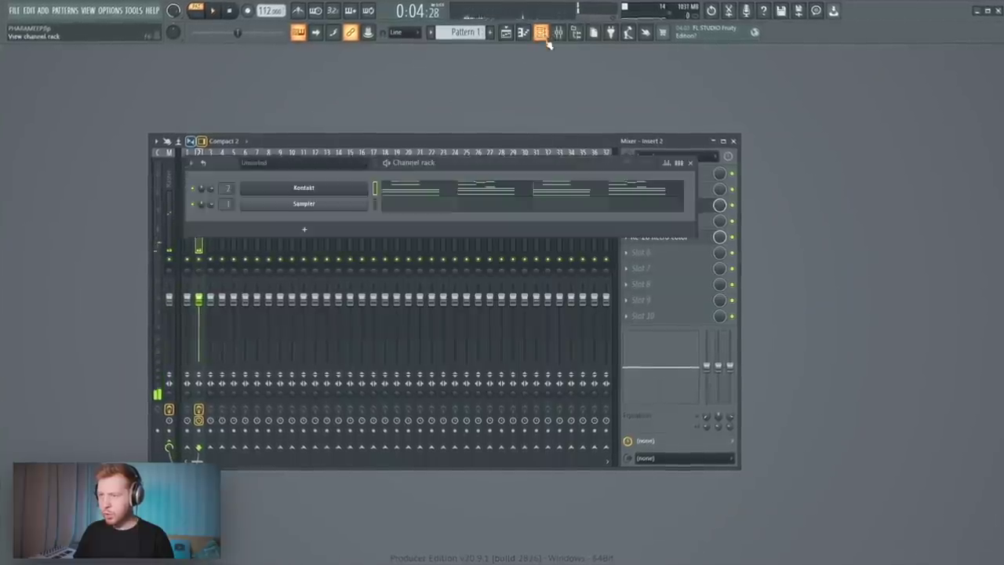
pyautogui.click(514, 196)
pyautogui.scroll(-5, 556, 325)
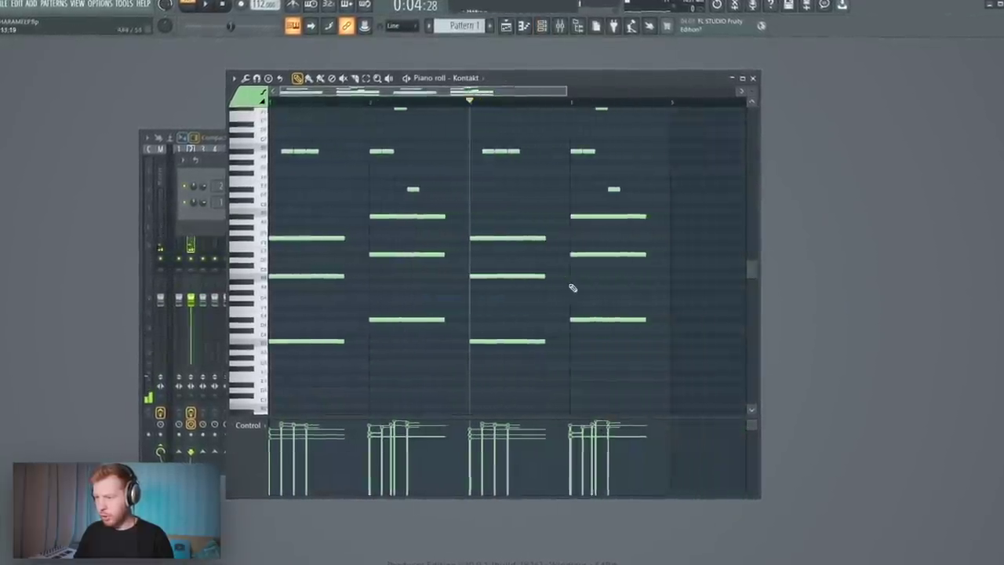
pyautogui.moveTo(559, 198); pyautogui.dragTo(558, 264)
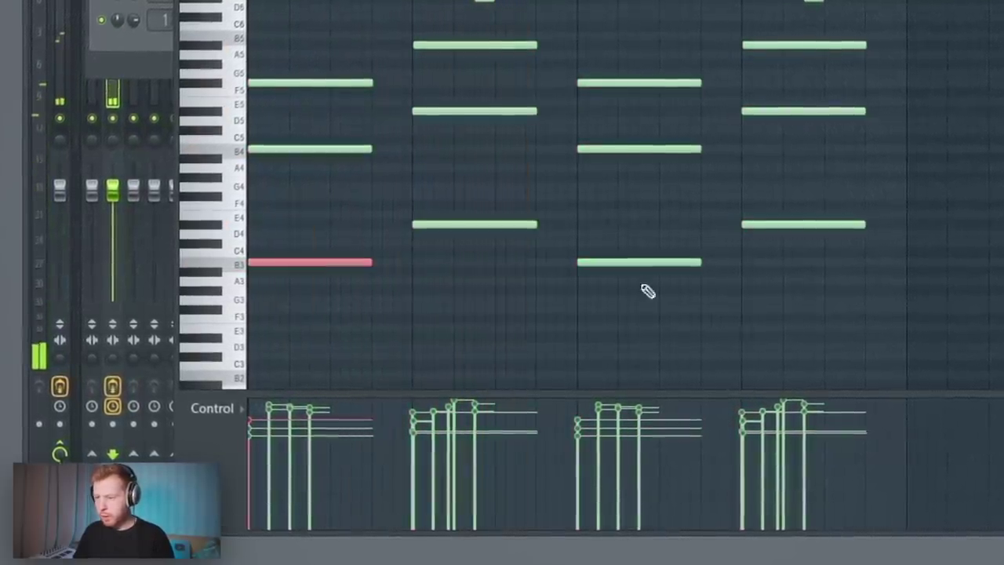
pyautogui.keyDown('ctrl'); pyautogui.keyDown('shift'); pyautogui.click(640, 262); pyautogui.keyUp('shift'); pyautogui.keyUp('ctrl')
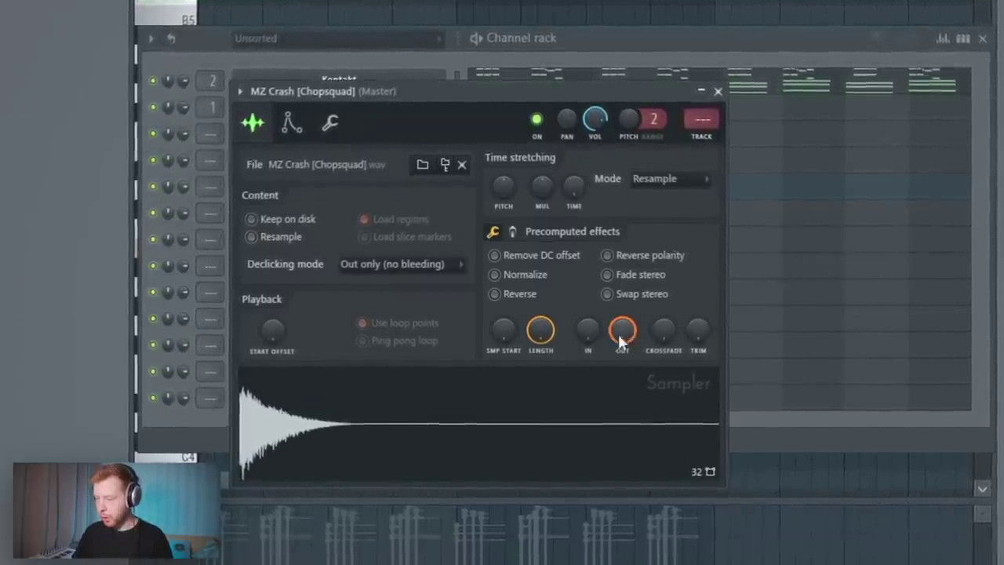
# - Add an A4 crash note at the start of bar 1 in the MZ Crash [Chopsquad] piano roll
pyautogui.click(792, 60)
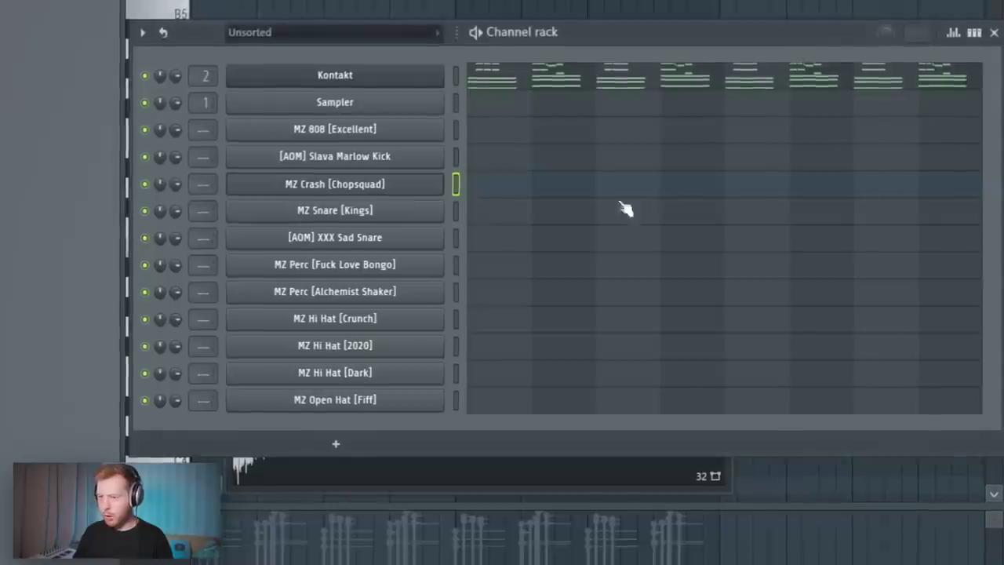
pyautogui.click(503, 186)
pyautogui.click(503, 186)
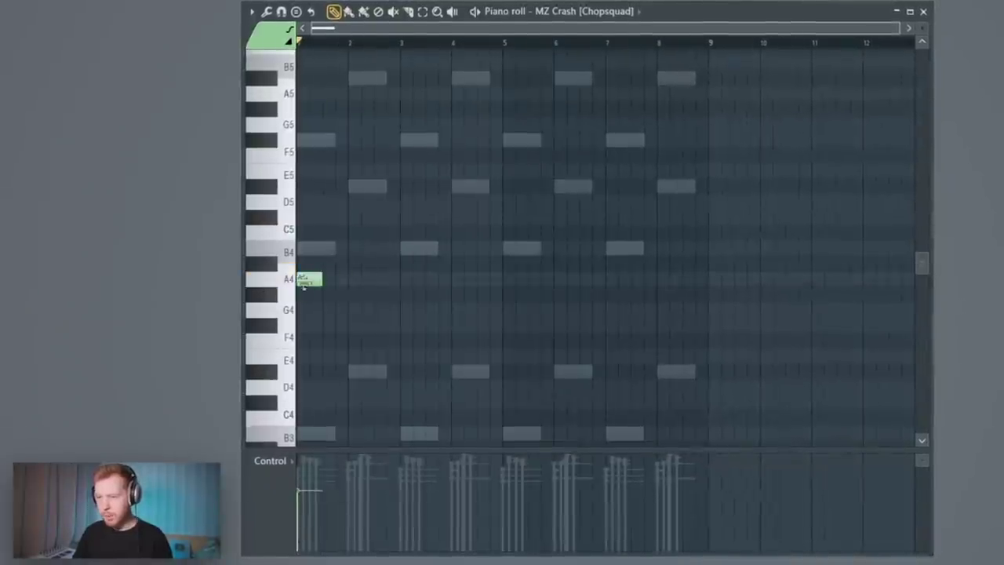
pyautogui.scroll(5, 318, 306)
# - Put a C5 snare hit on beat 3 of every bar for [AOM] XXX Sad Snare and copy the pattern to MZ Snare [Kings]
pyautogui.scroll(-3, 636, 201)
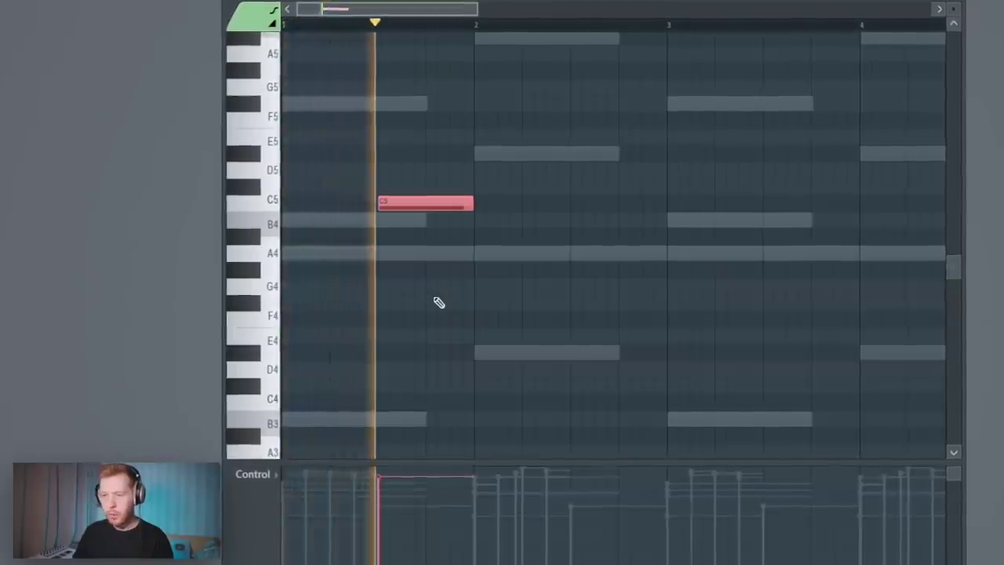
pyautogui.scroll(-4, 439, 303)
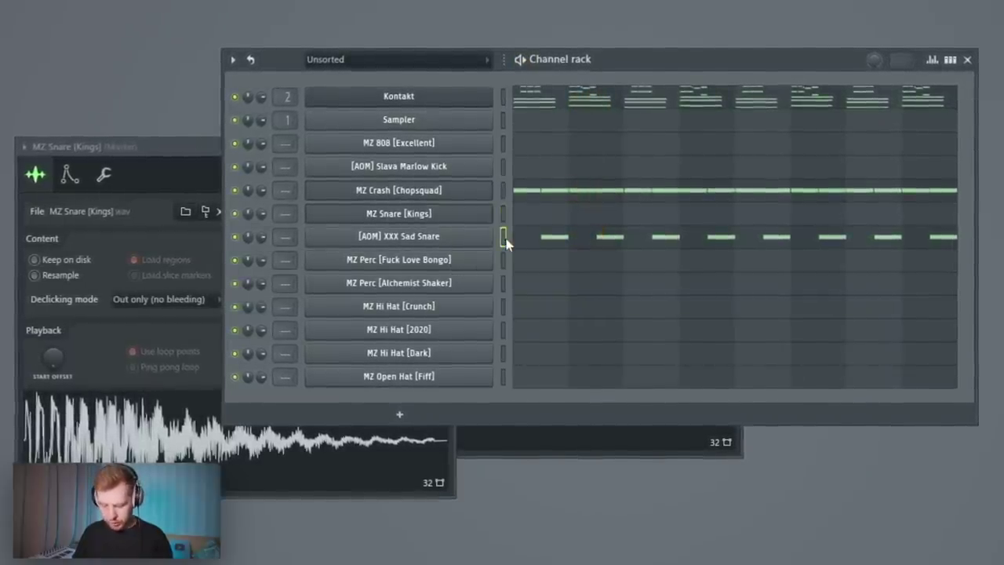
pyautogui.click(539, 222)
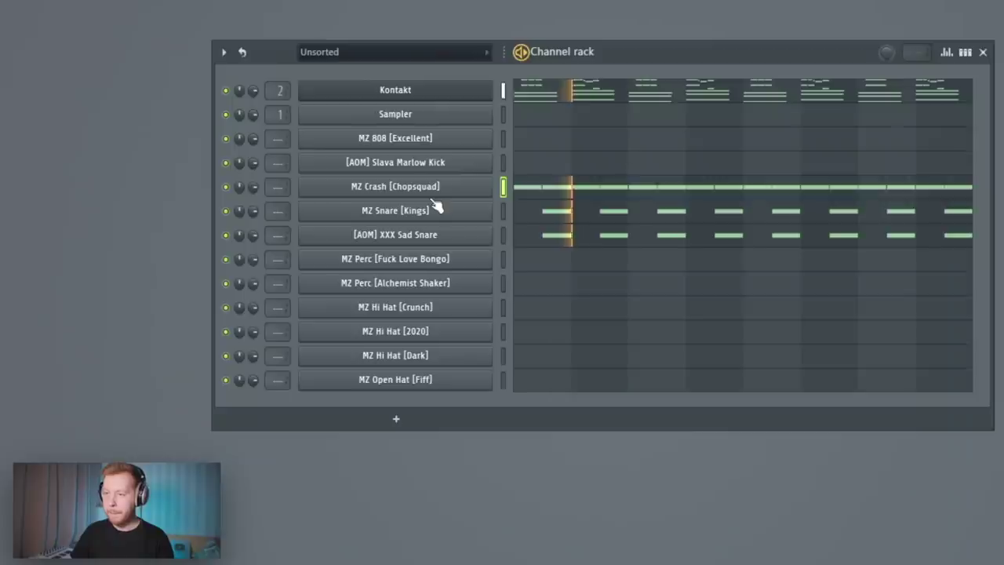
# - Increase the time shift in the MZ Crash [Chopsquad] channel's settings slightly
pyautogui.click(437, 189)
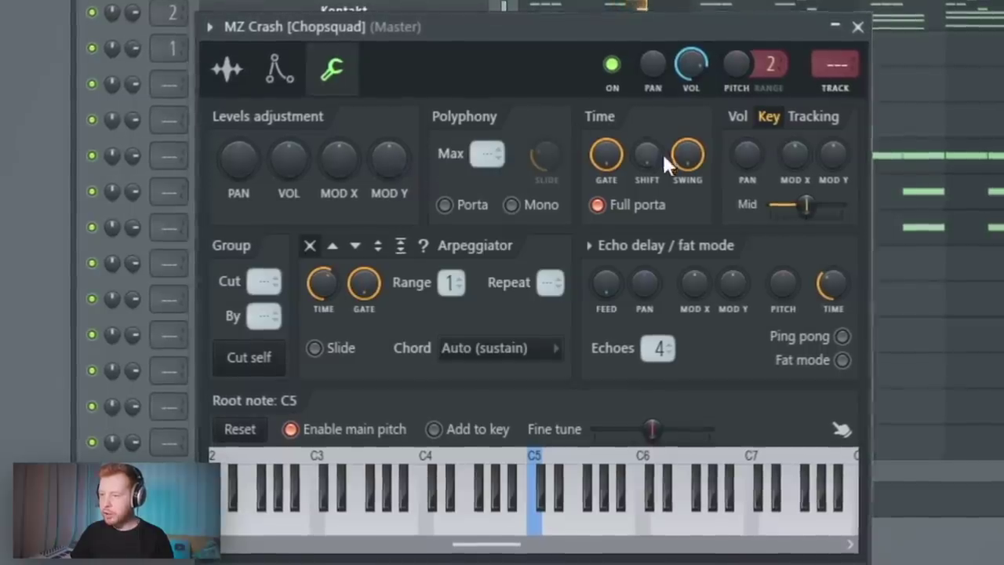
pyautogui.moveTo(647, 154); pyautogui.dragTo(648, 138)
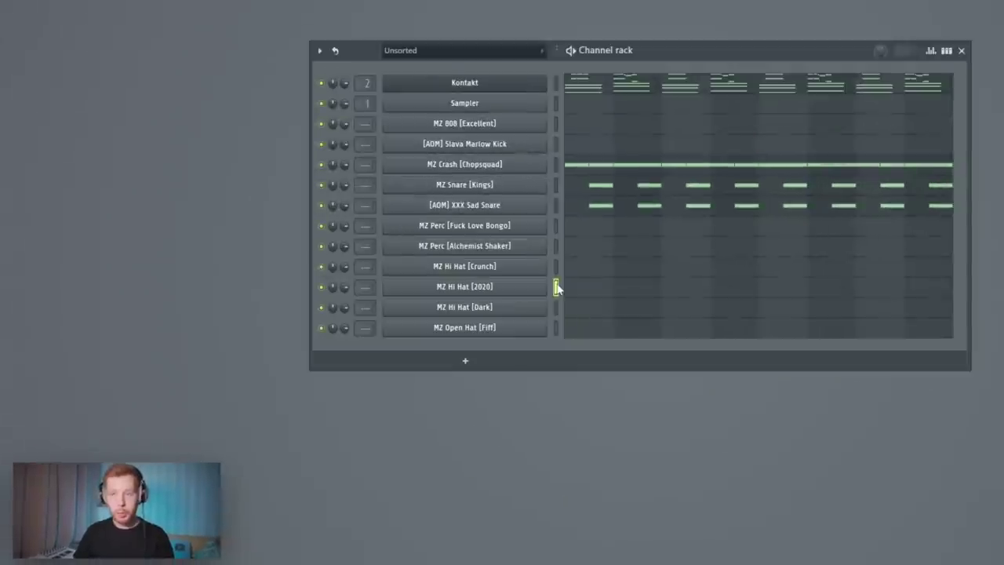
# - Program bar 1 of MZ Hi Hat [2020] with C#5 hits and a four-note F#5 roll of descending velocities
pyautogui.click(506, 292)
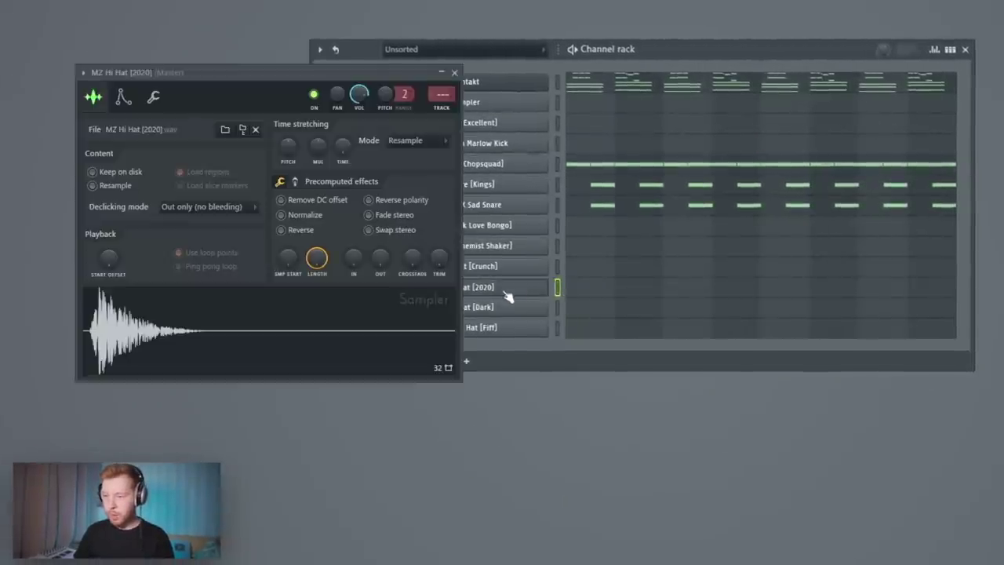
pyautogui.click(590, 295)
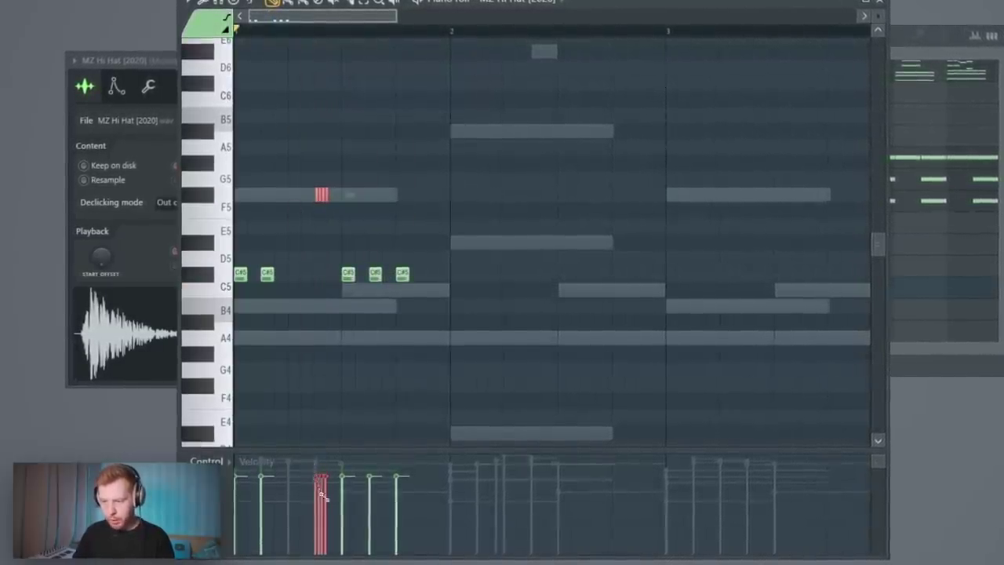
pyautogui.scroll(4, 341, 524)
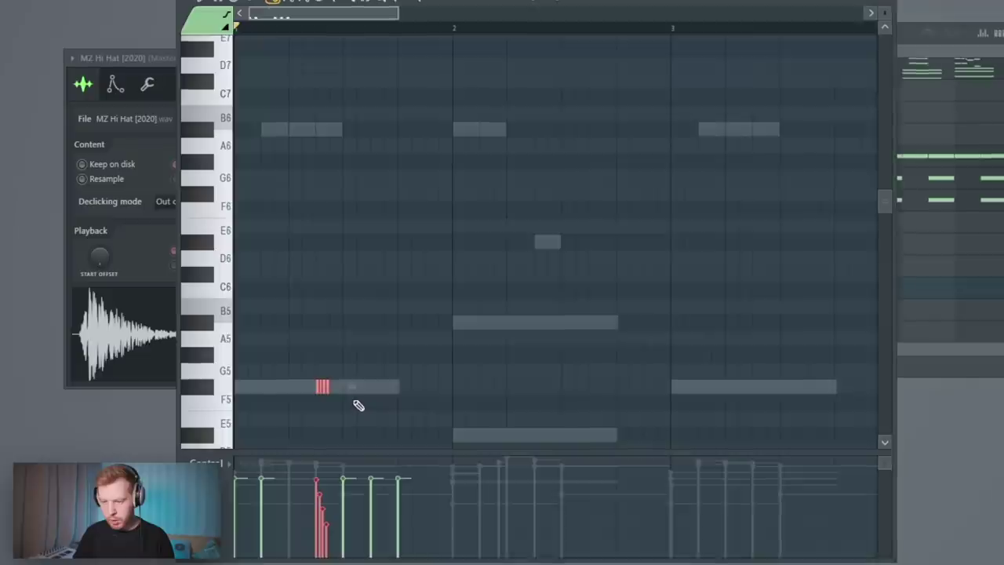
pyautogui.scroll(-4, 363, 398)
pyautogui.press('space')
pyautogui.hotkey('ctrl', 'd')
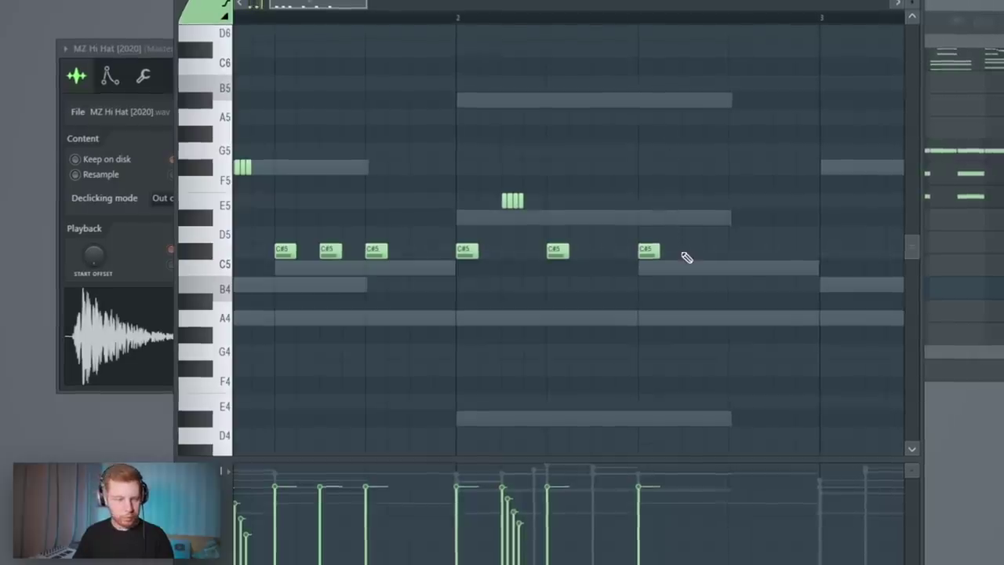
# - Copy the E5 hi-hat roll to near the end of bar 2 and repeat the two-bar pattern through bar 8
pyautogui.moveTo(672, 243); pyautogui.dragTo(575, 216)
pyautogui.moveTo(373, 132); pyautogui.dragTo(465, 207)
pyautogui.moveTo(408, 172); pyautogui.dragTo(623, 170)
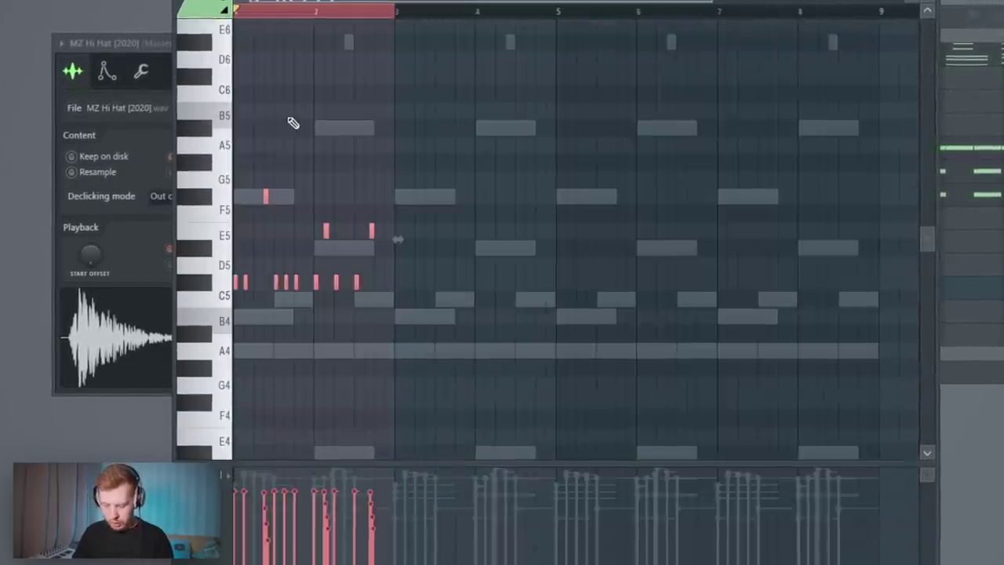
pyautogui.hotkey('ctrl', 'b')
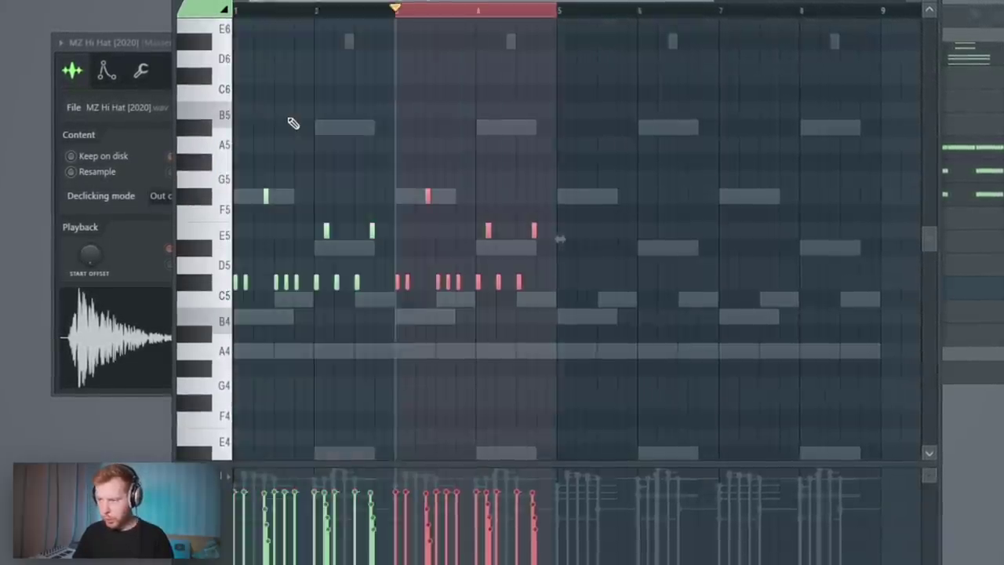
pyautogui.hotkey('ctrl', 'b')
pyautogui.hotkey('ctrl', 'b')
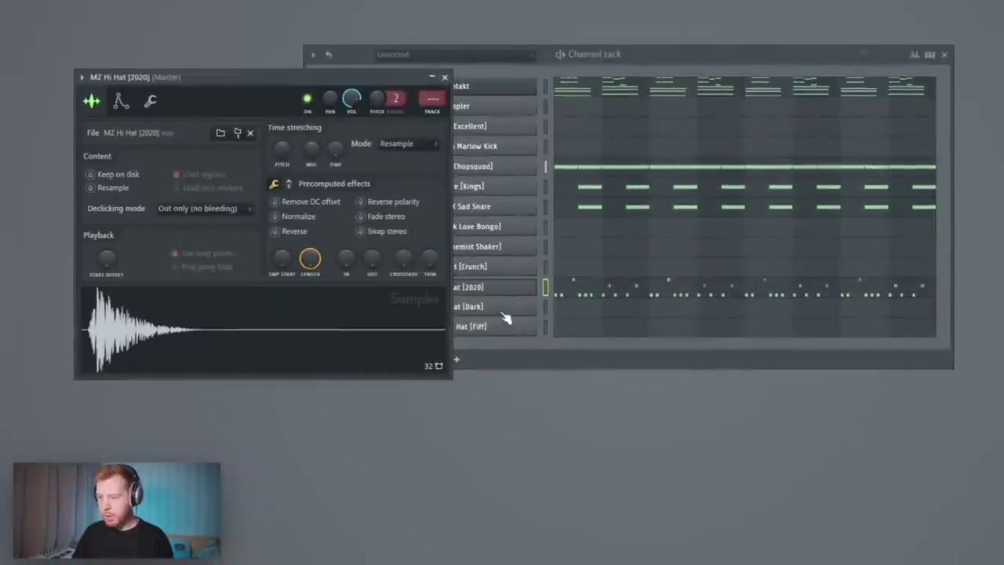
# - Add a three-note G4 roll with falling velocities on beat 2 of bar 1 for MZ Hi Hat [Dark]
pyautogui.click(490, 311)
pyautogui.moveTo(349, 93); pyautogui.dragTo(593, 69)
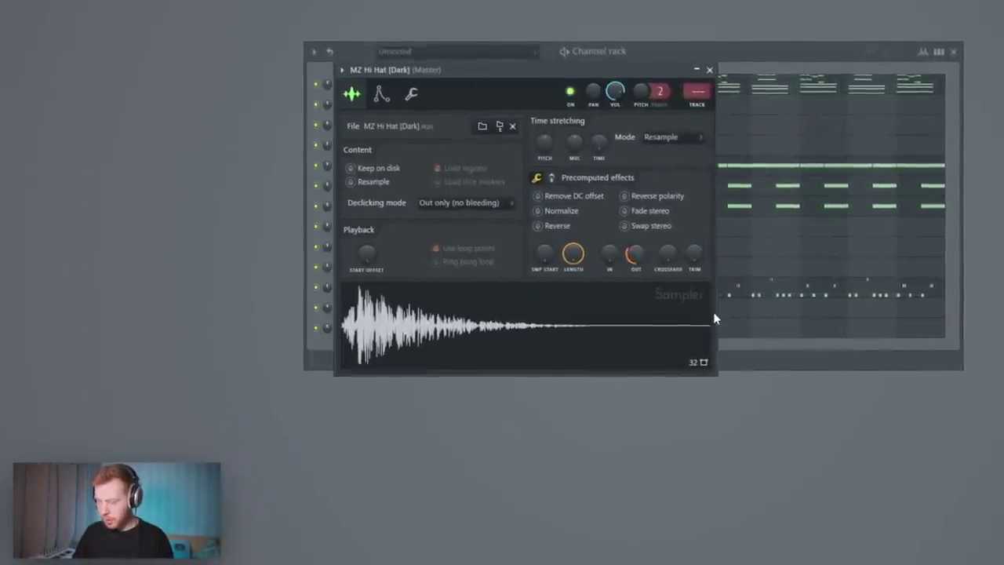
pyautogui.click(756, 343)
pyautogui.click(647, 309)
pyautogui.scroll(4, 289, 288)
pyautogui.click(341, 338)
pyautogui.click(371, 338)
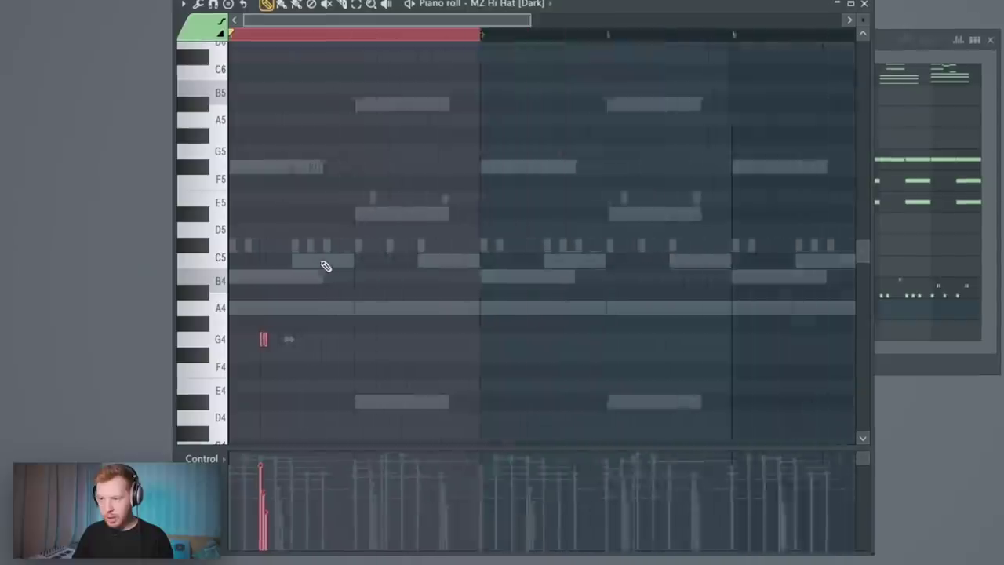
# - Repeat the two-bar MZ Hi Hat [Dark] phrase through bar 8 and return to the channel rack
pyautogui.scroll(-3, 325, 267)
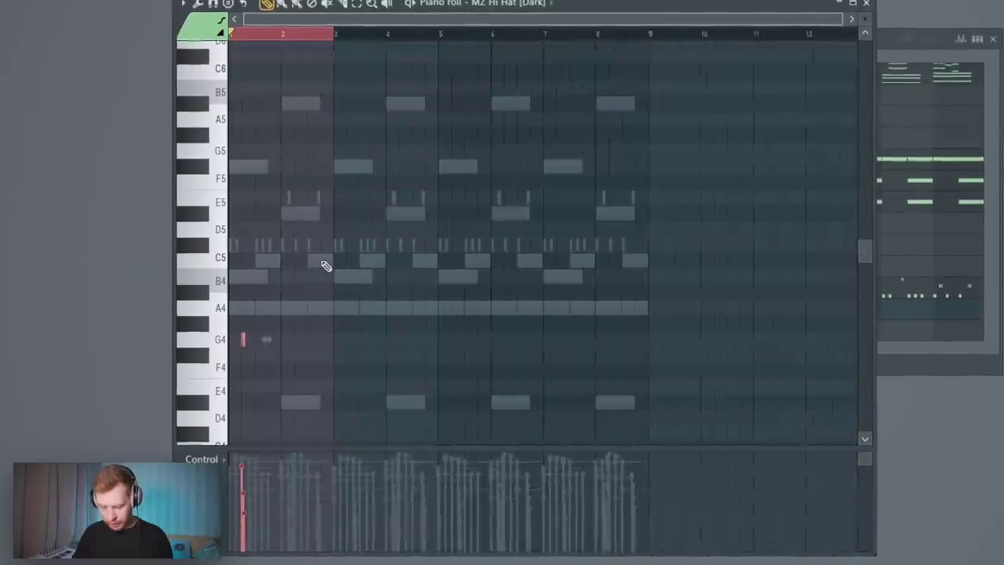
pyautogui.hotkey('ctrl', 'b')
pyautogui.hotkey('ctrl', 'b')
pyautogui.hotkey('ctrl', 'b')
pyautogui.press('F7')
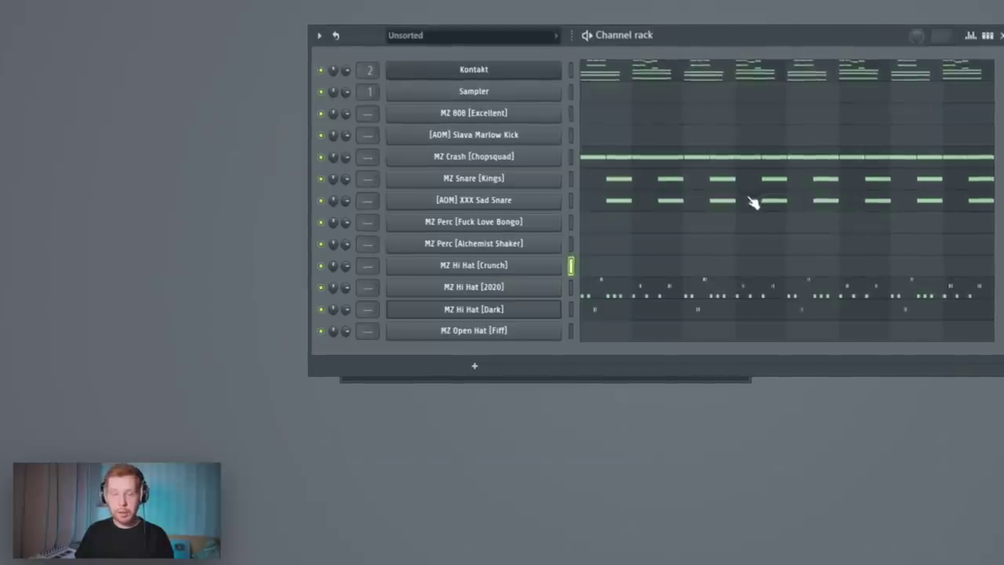
# - Place off-beat C5 hits and one D5 hit across bar 1 of MZ Hi Hat [Crunch], checking them in playback
pyautogui.press('F7')
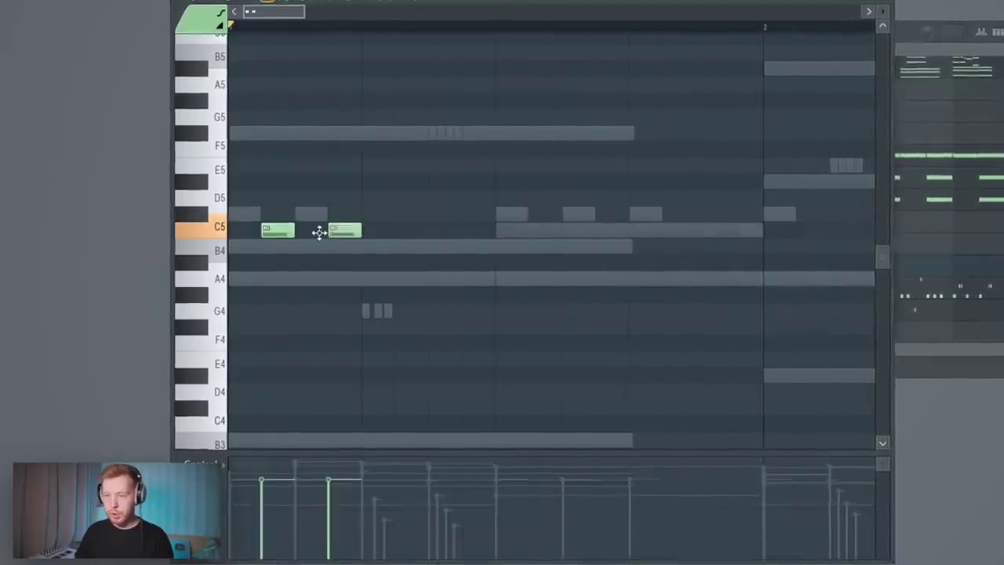
pyautogui.press('space')
pyautogui.click(404, 198)
pyautogui.click(471, 229)
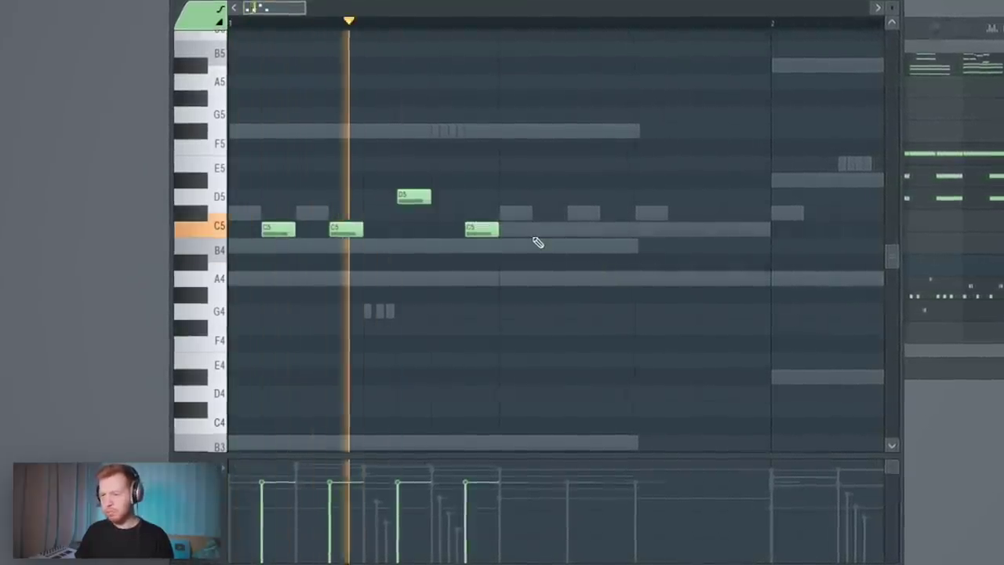
pyautogui.press('space')
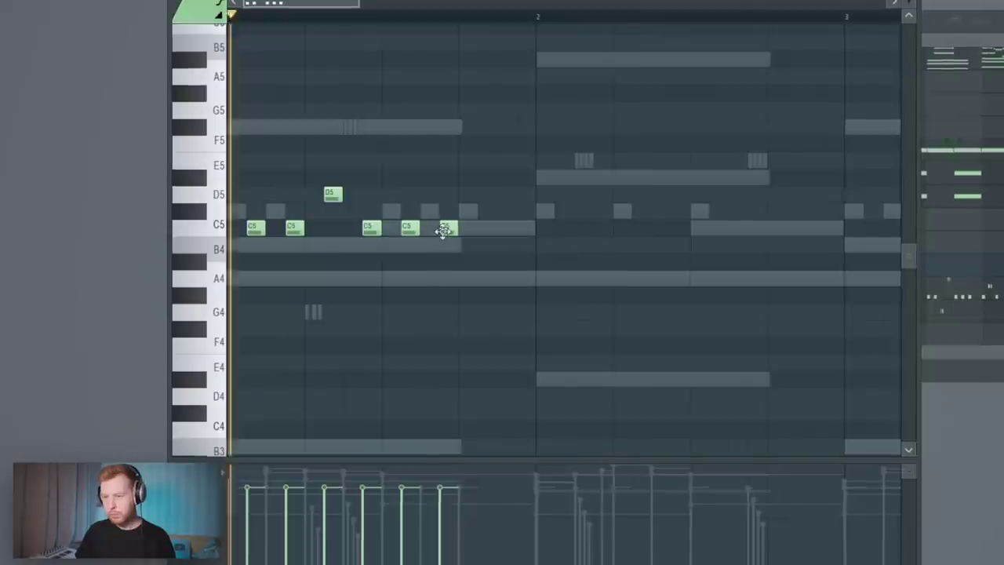
# - Raise the last bar 1 note of MZ Hi Hat [Crunch] to D#5 and add more hits to continue the pattern
pyautogui.moveTo(446, 227); pyautogui.dragTo(448, 174)
pyautogui.press('space')
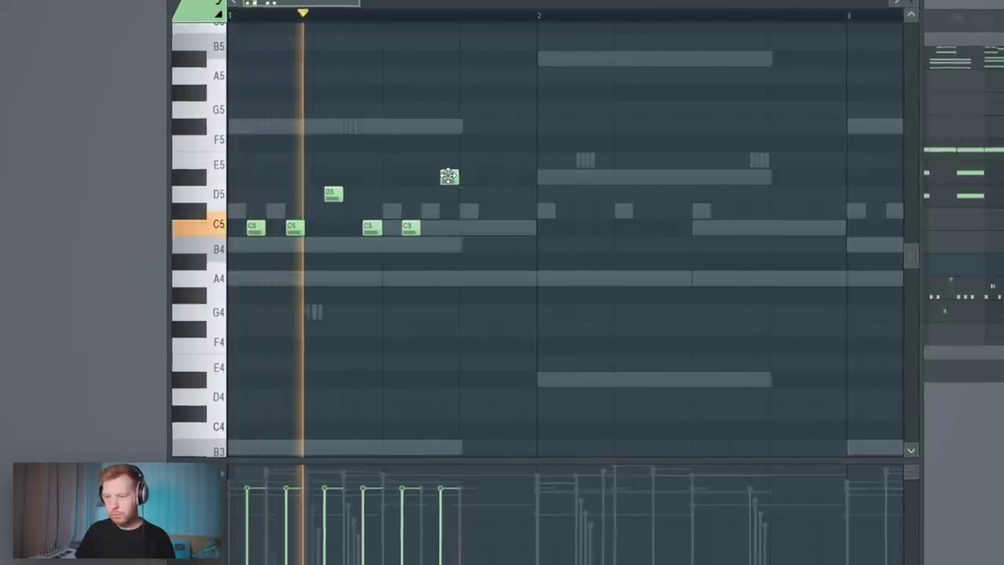
pyautogui.click(511, 209)
pyautogui.click(569, 208)
pyautogui.click(608, 175)
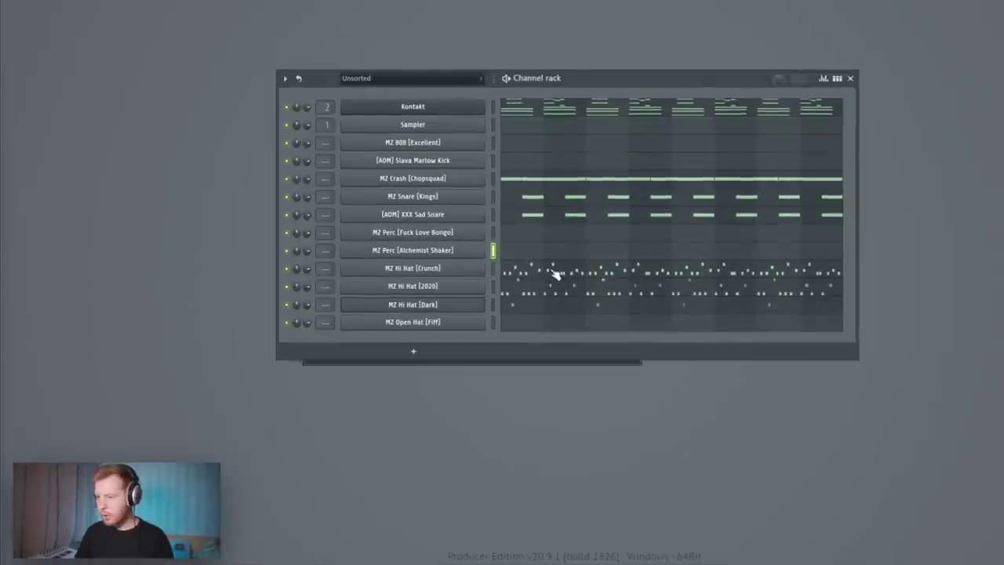
# - Add a single MZ Perc [Alchemist Shaker] hit in bar 2 and repeat it every two bars
pyautogui.click(564, 259)
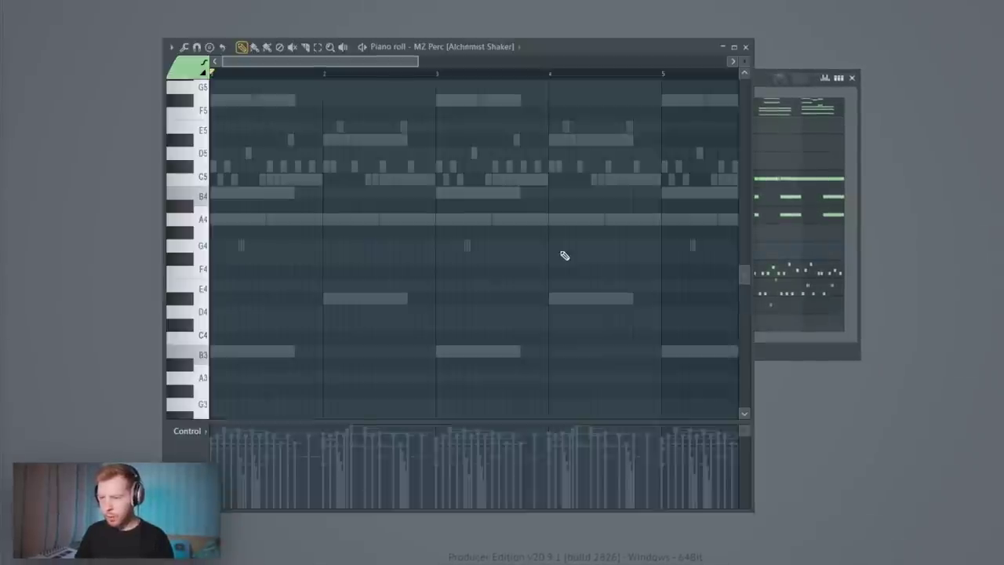
pyautogui.click(354, 218)
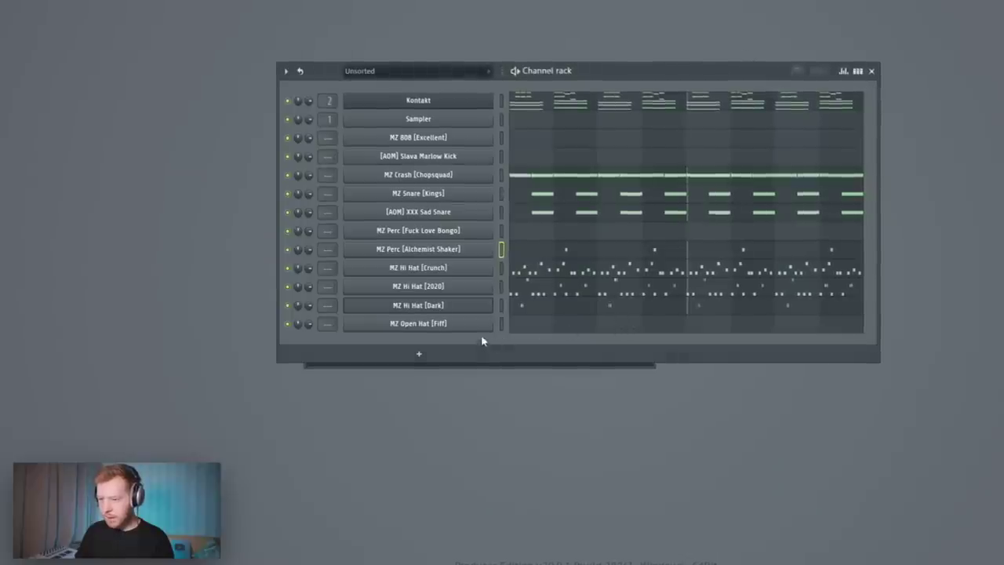
# - Enable the volume envelope of MZ Open Hat [Fiff] and shape it to cut off after a short hold and release
pyautogui.click(472, 328)
pyautogui.moveTo(280, 141); pyautogui.dragTo(492, 133)
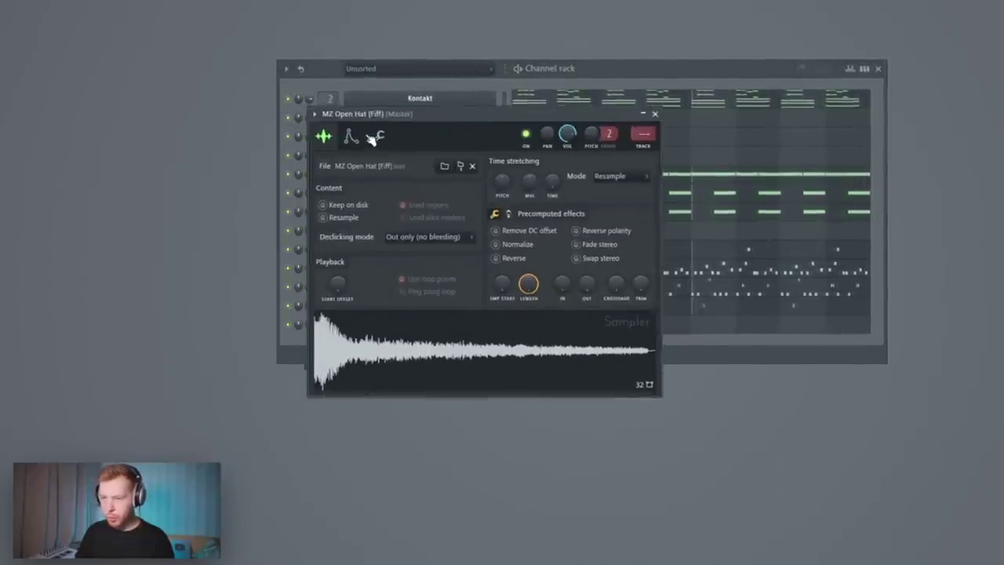
pyautogui.click(352, 136)
pyautogui.moveTo(369, 259); pyautogui.dragTo(411, 289)
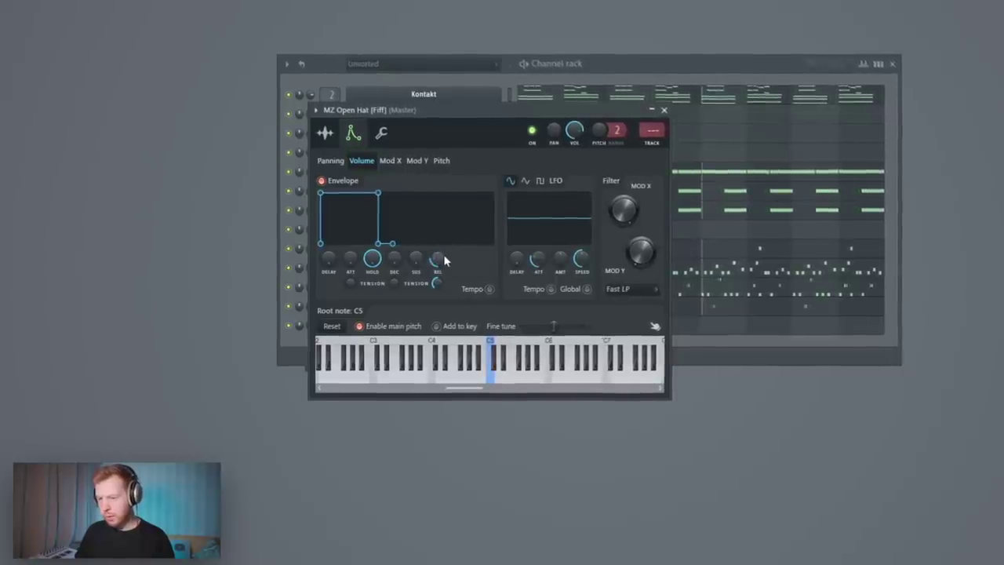
# - Place two C5 hits and one D#5 hit across bar 1 of MZ Open Hat [Fiff] during playback
pyautogui.click(687, 328)
pyautogui.scroll(4, 236, 235)
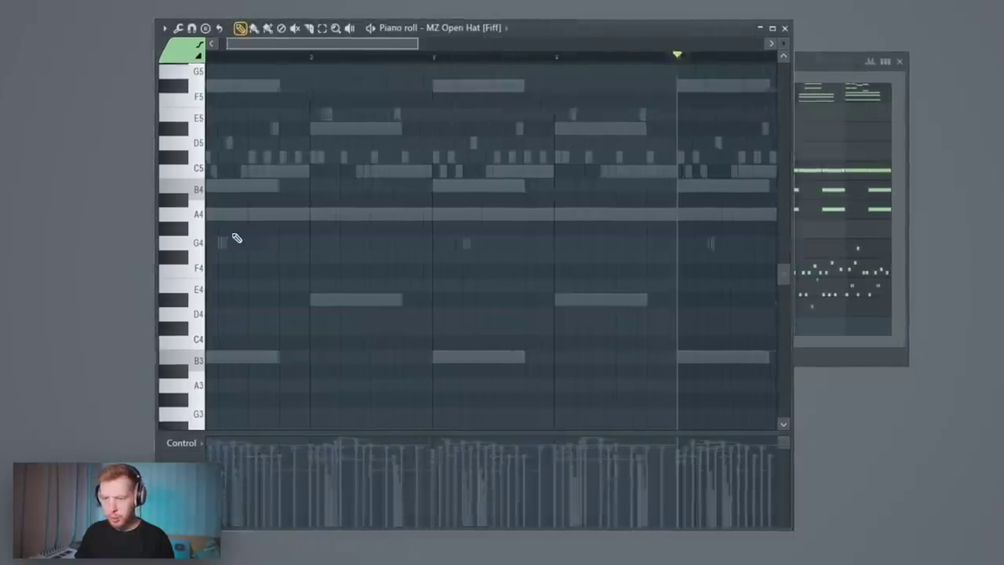
pyautogui.scroll(3, 225, 59)
pyautogui.press('space')
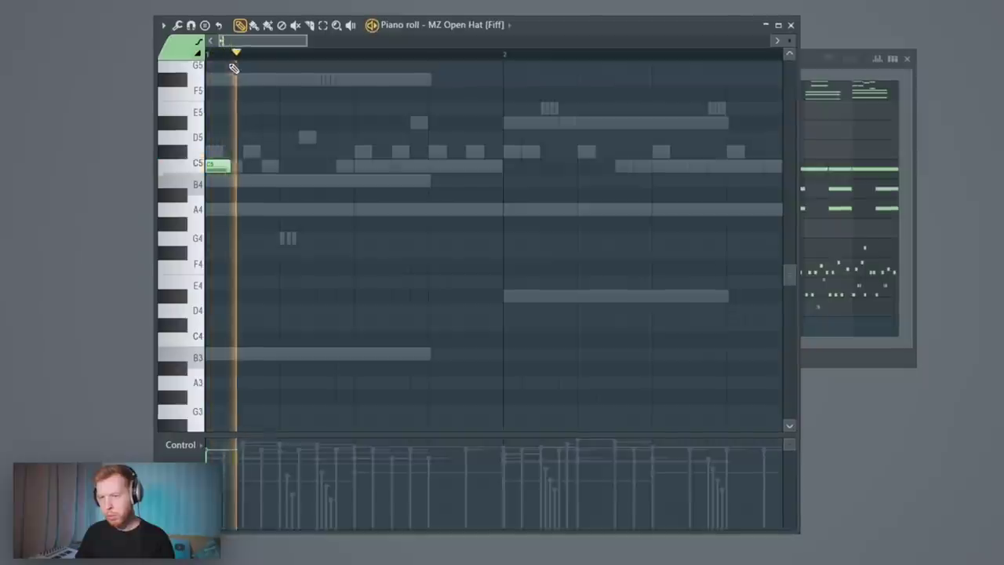
pyautogui.click(444, 120)
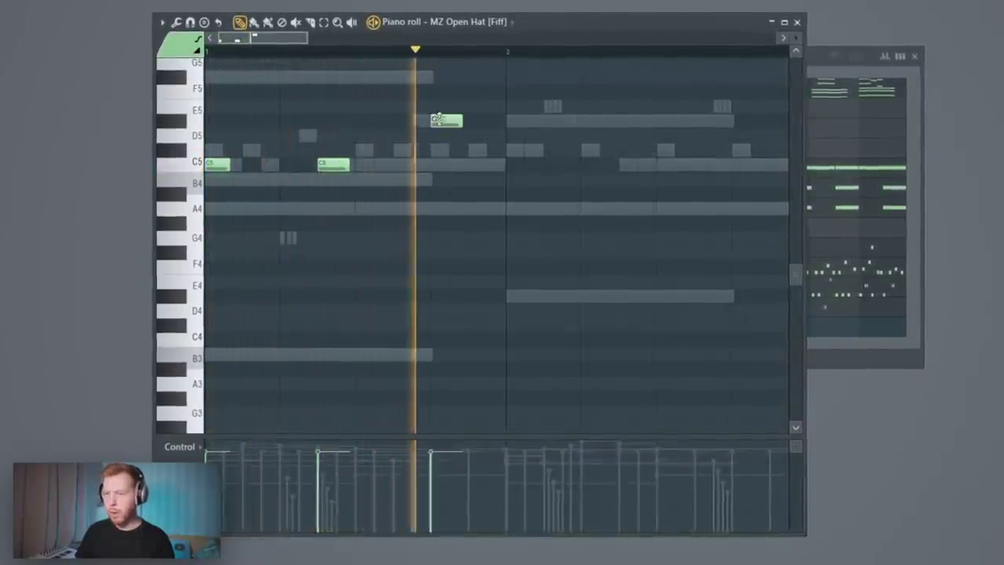
# - Try B4 hits in bar 2 of the open hat and repeat its bar 1 hits every two bars
pyautogui.scroll(-3, 459, 202)
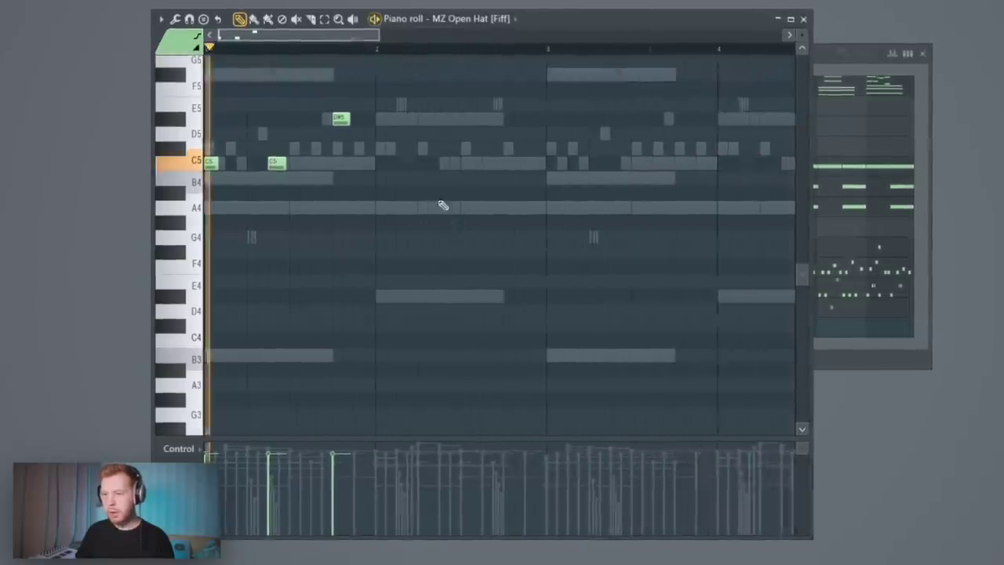
pyautogui.click(445, 177)
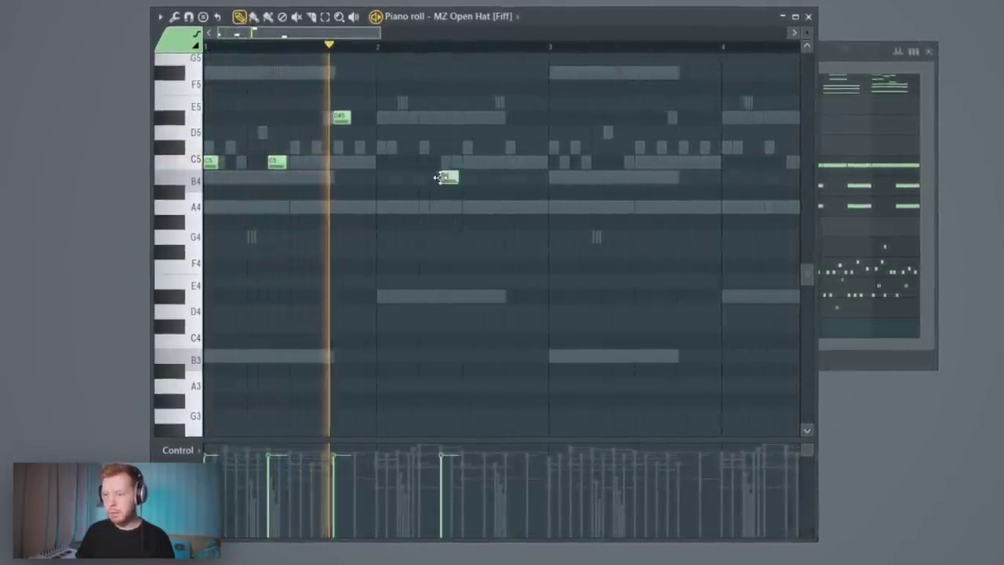
pyautogui.click(507, 178)
pyautogui.press('space')
pyautogui.moveTo(547, 173); pyautogui.dragTo(433, 207)
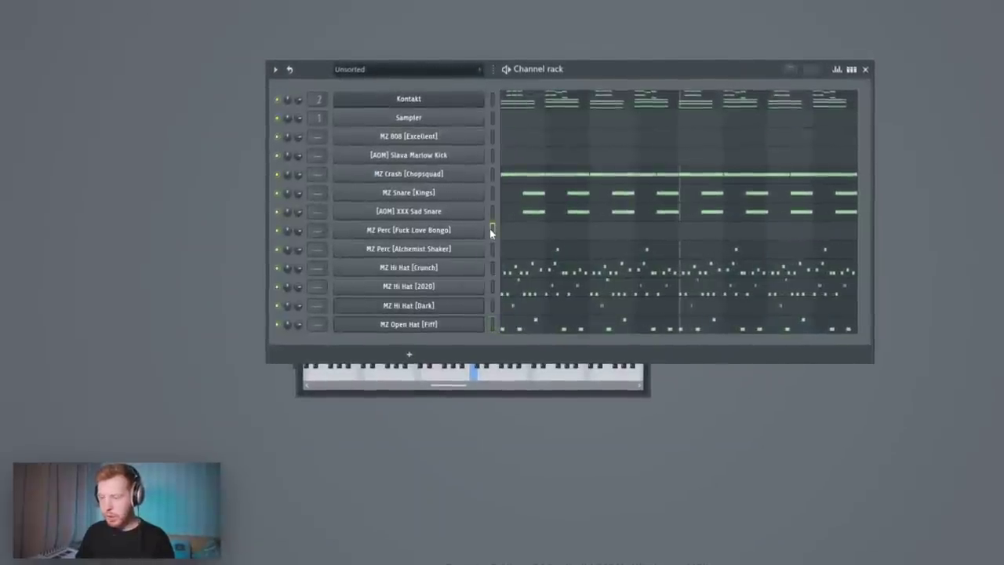
# - Place the opening C5 hits of the [AOM] Slava Marlow Kick pattern across bars 1 and 2
pyautogui.click(526, 235)
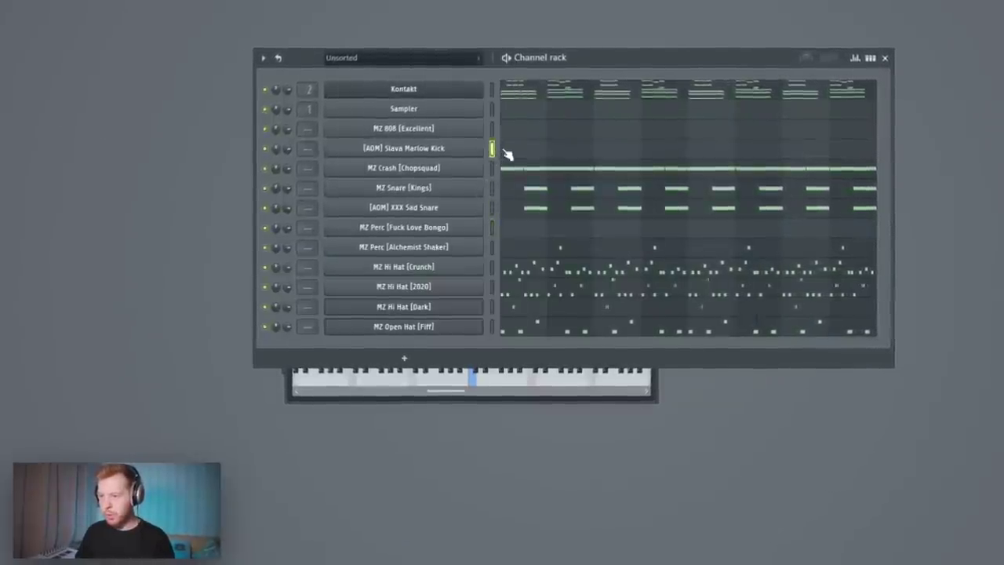
pyautogui.click(508, 151)
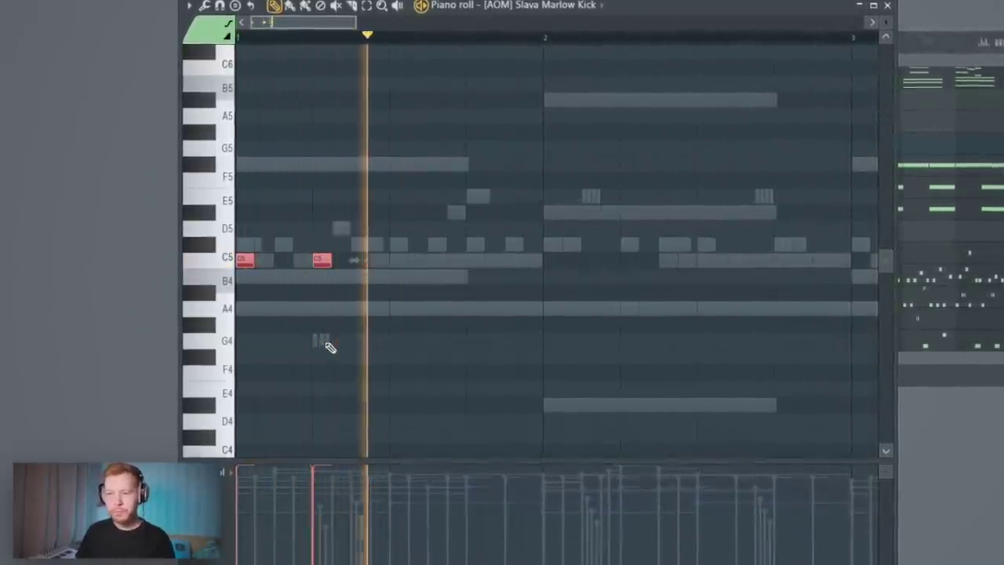
pyautogui.click(436, 259)
pyautogui.click(493, 260)
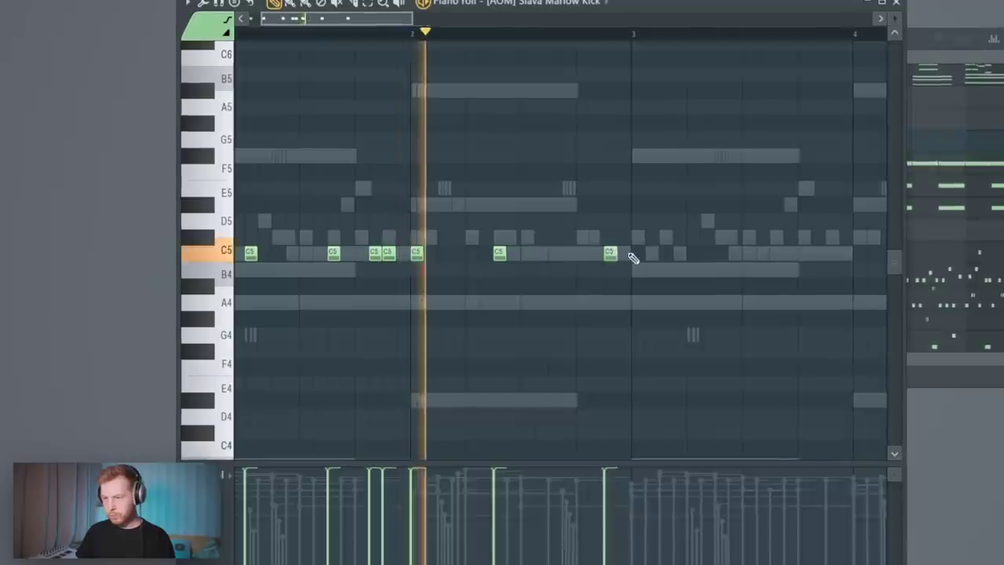
# - Extend the kick pattern through bar 4, with paired C5 hits at the ends of bars 2 and 4
pyautogui.click(626, 252)
pyautogui.click(640, 253)
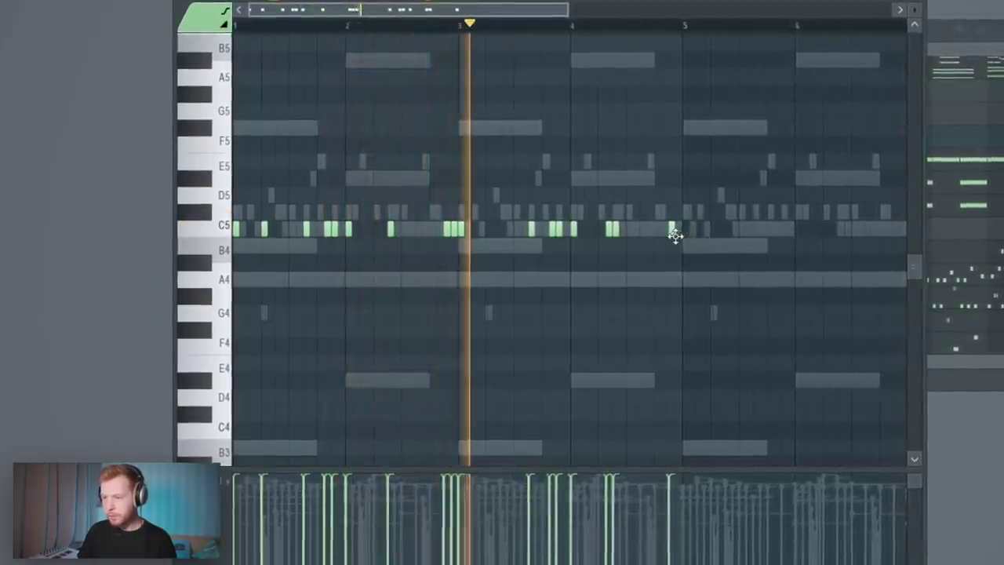
pyautogui.scroll(3, 694, 228)
pyautogui.moveTo(697, 230); pyautogui.dragTo(683, 231)
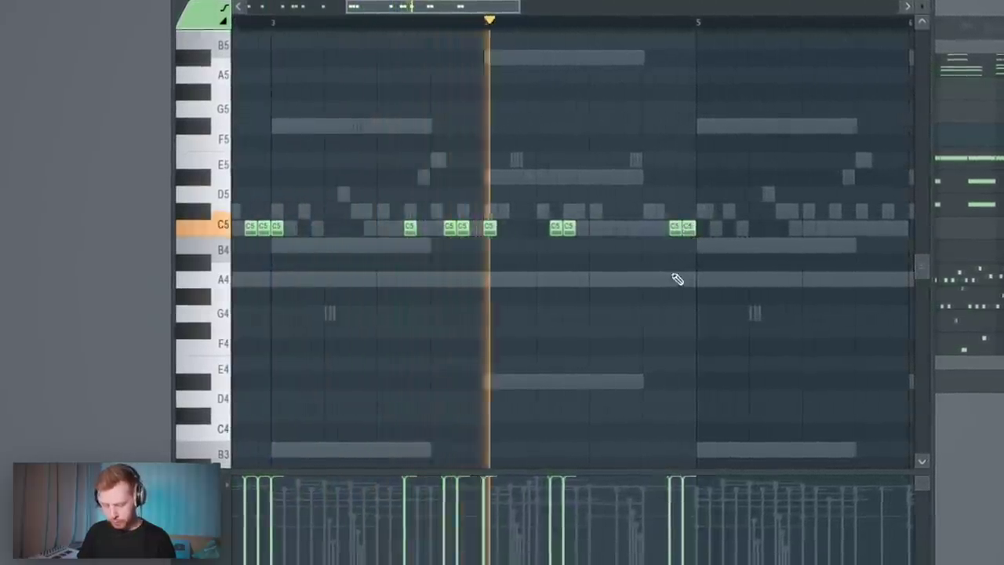
# - Lower the velocity of the first hit in several kick pairs and repeat the four-bar kick pattern through bar 8
pyautogui.scroll(-4, 673, 284)
pyautogui.hotkey('ctrl', 'b')
pyautogui.scroll(-2, 673, 284)
pyautogui.scroll(3, 612, 259)
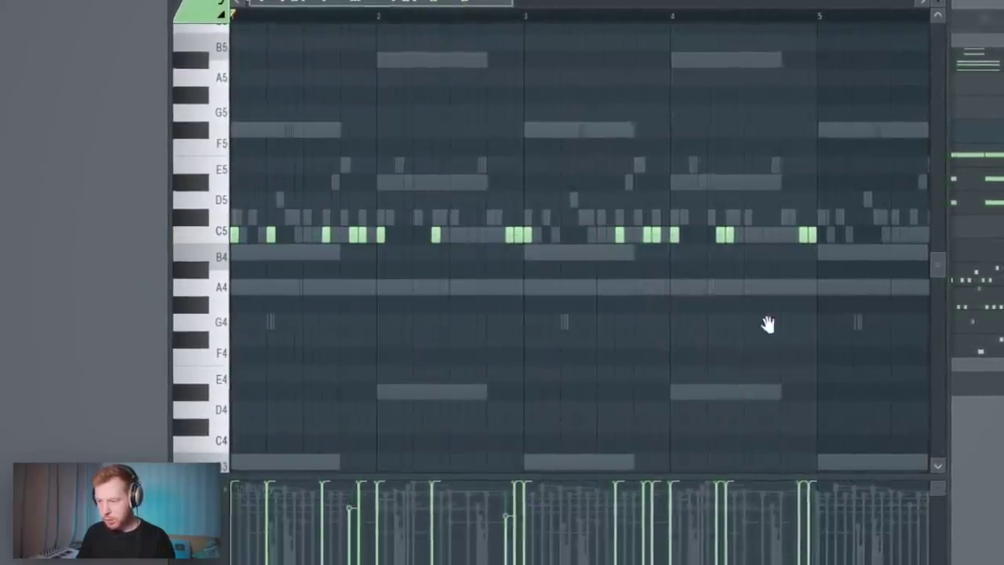
pyautogui.moveTo(769, 324); pyautogui.dragTo(536, 312)
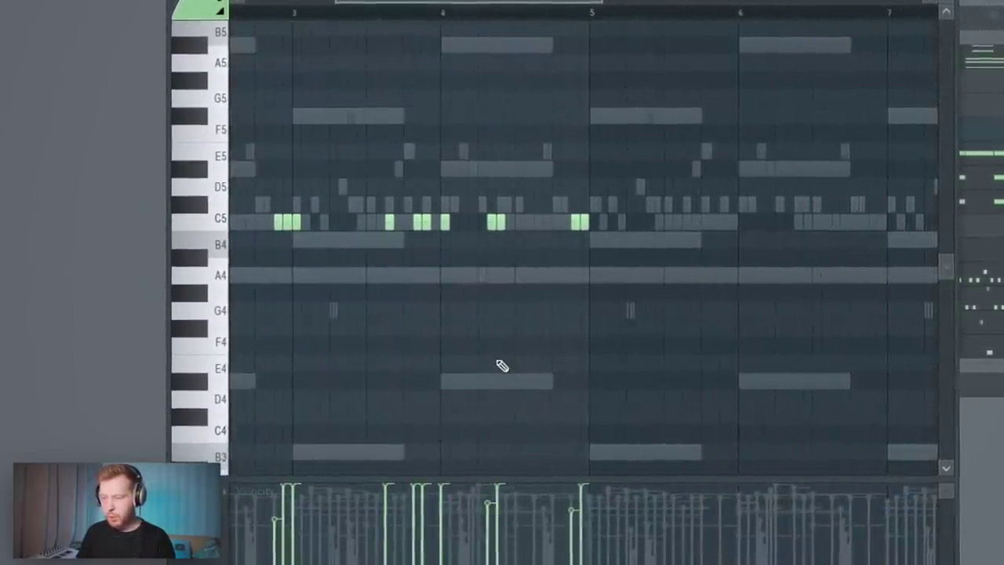
pyautogui.scroll(-3, 502, 366)
pyautogui.press('space')
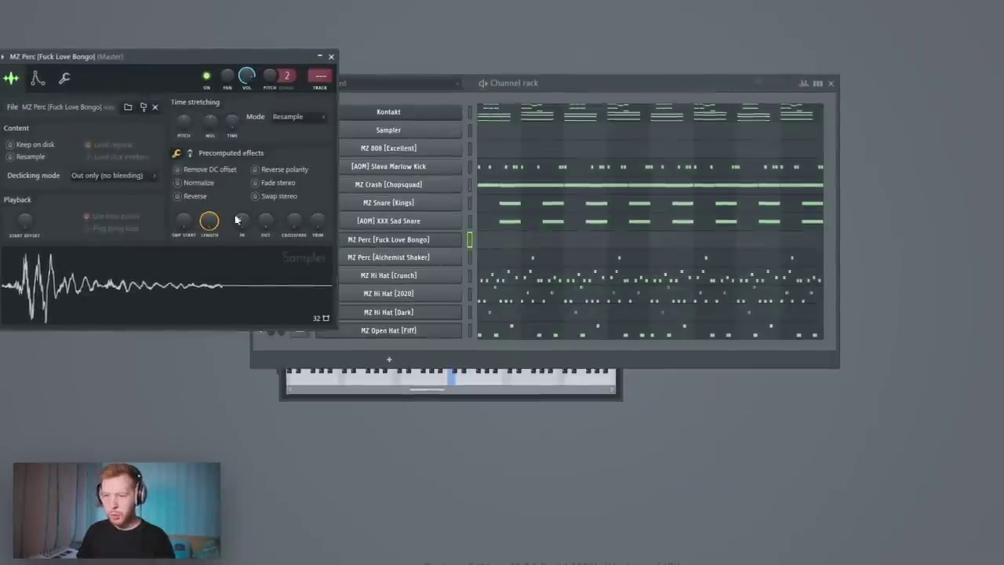
# - Raise the boost on the MZ Perc bongo sample and place a C5 hit late in bar 1
pyautogui.click(190, 154)
pyautogui.moveTo(187, 179); pyautogui.dragTo(187, 157)
pyautogui.press('space')
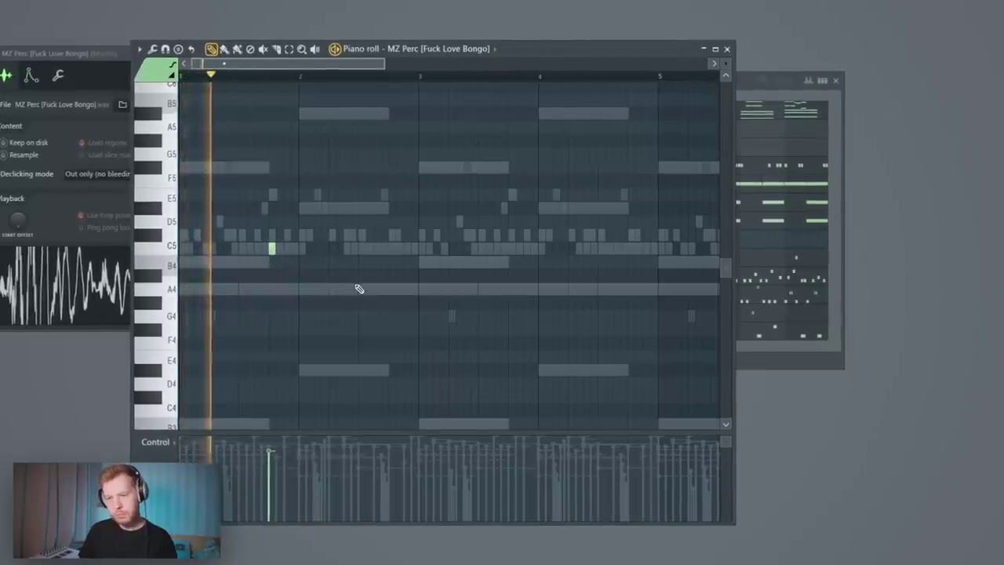
pyautogui.press('space')
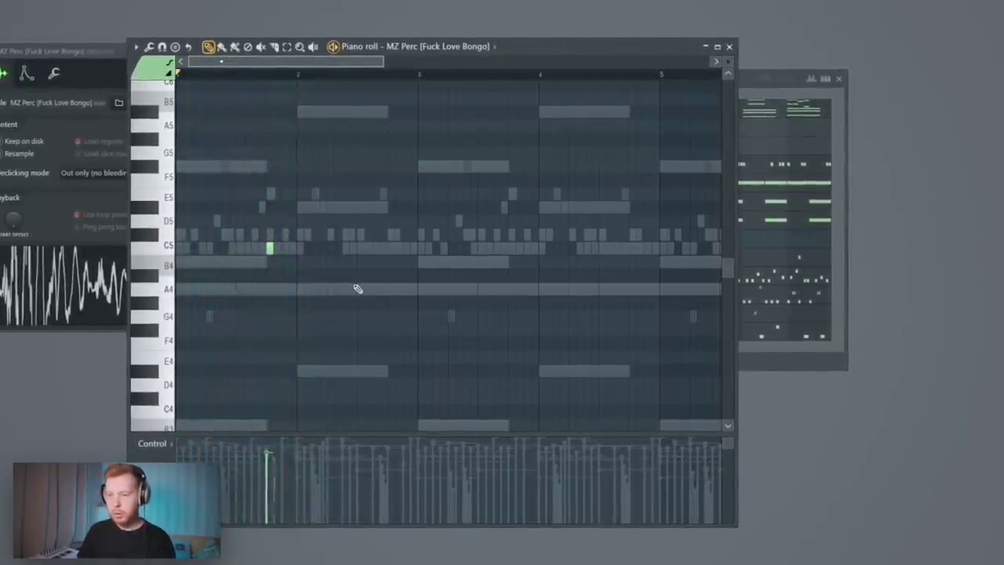
# - Add a C5 bongo hit in the first half of bar 2 and repeat both hits every two bars
pyautogui.click(247, 76)
pyautogui.press('space')
pyautogui.click(336, 248)
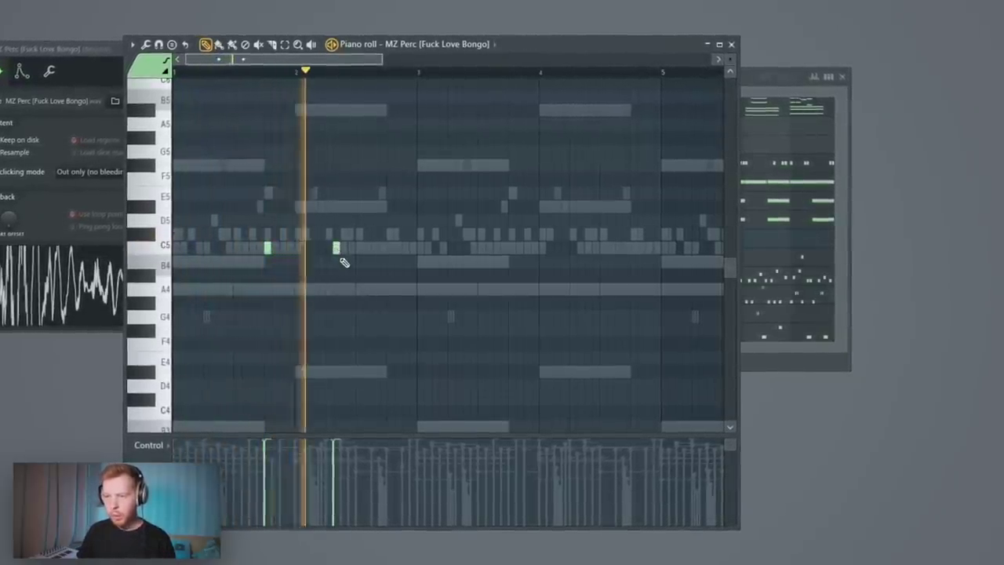
pyautogui.click(336, 467)
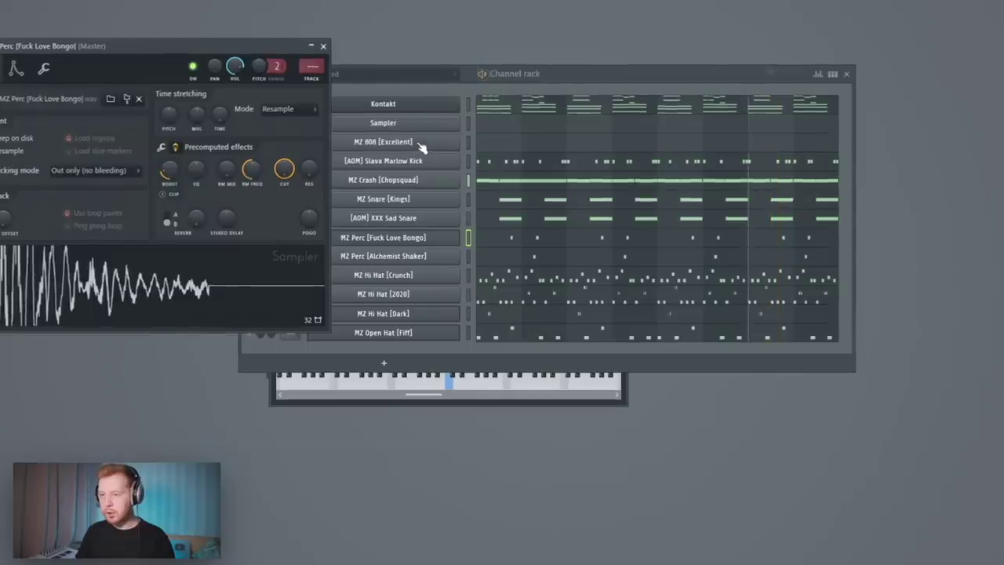
# - Enable the volume envelope of MZ 808 [Excellent] and turn its decay, sustain and release down to minimum
pyautogui.click(420, 145)
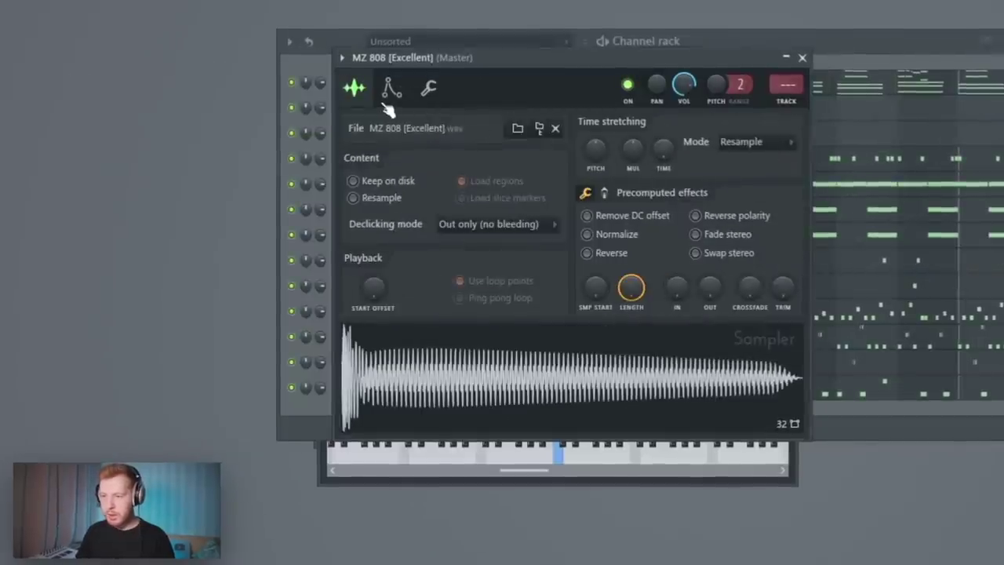
pyautogui.click(80, 134)
pyautogui.moveTo(445, 253); pyautogui.dragTo(445, 306)
pyautogui.moveTo(475, 252); pyautogui.dragTo(503, 306)
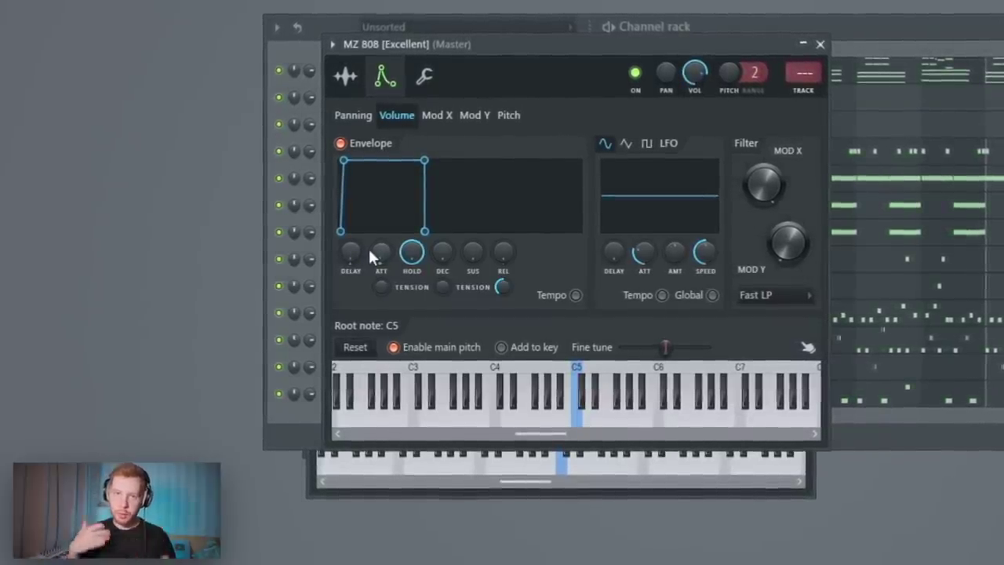
pyautogui.click(342, 73)
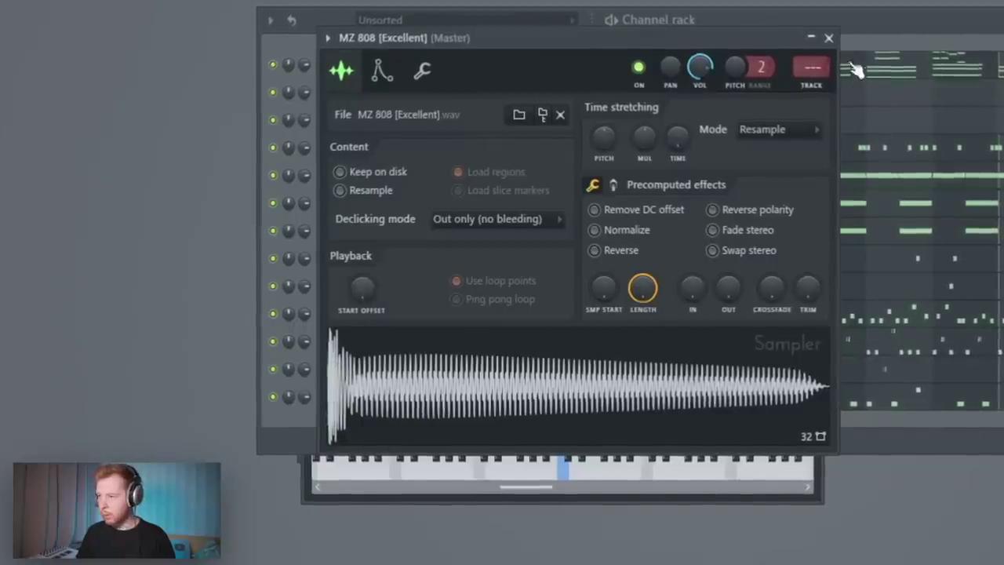
pyautogui.click(829, 38)
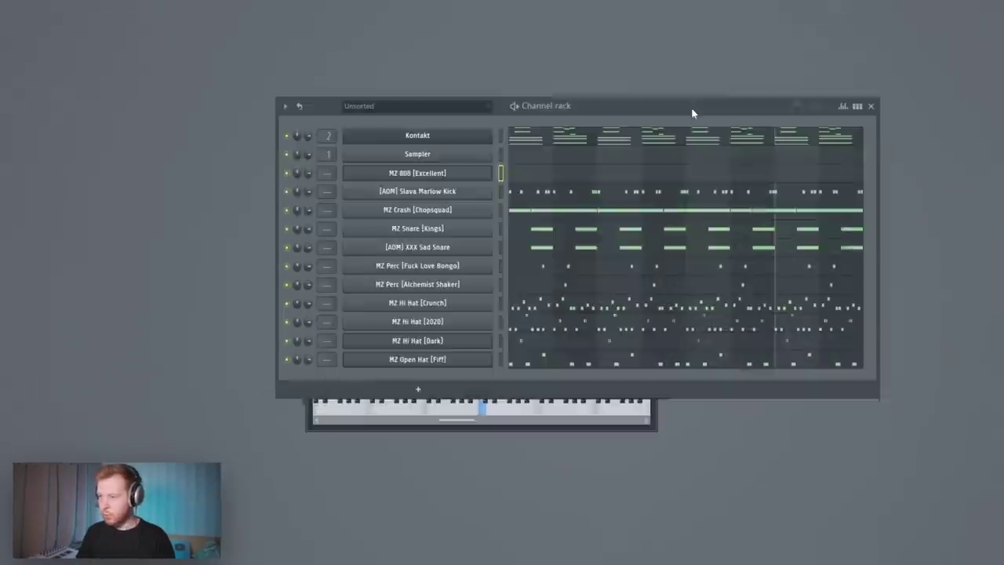
# - Draw a long B4 note in bar 1 and two back-to-back D#5 notes in bar 2 for MZ 808 [Excellent]
pyautogui.press('F7')
pyautogui.click(170, 304)
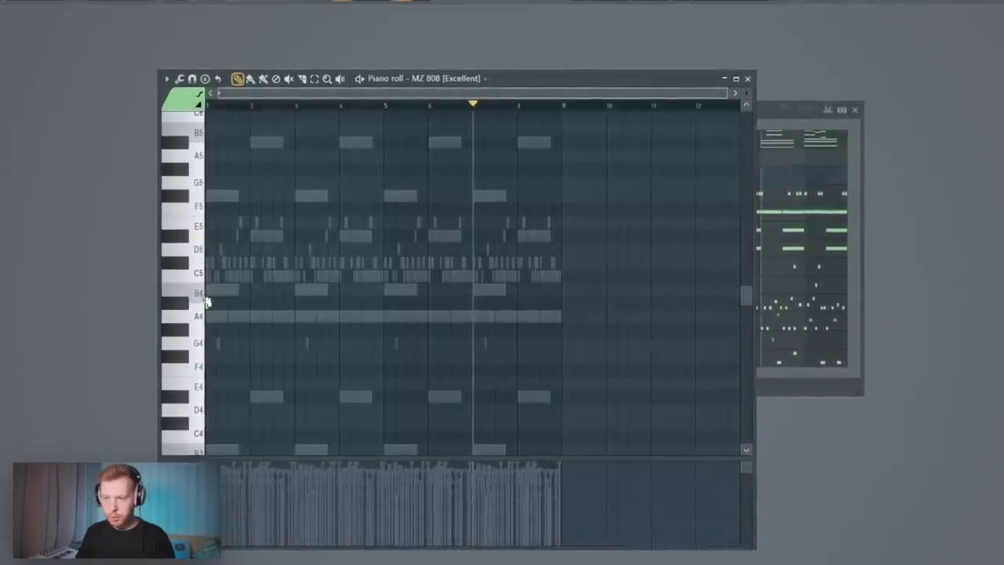
pyautogui.click(186, 293)
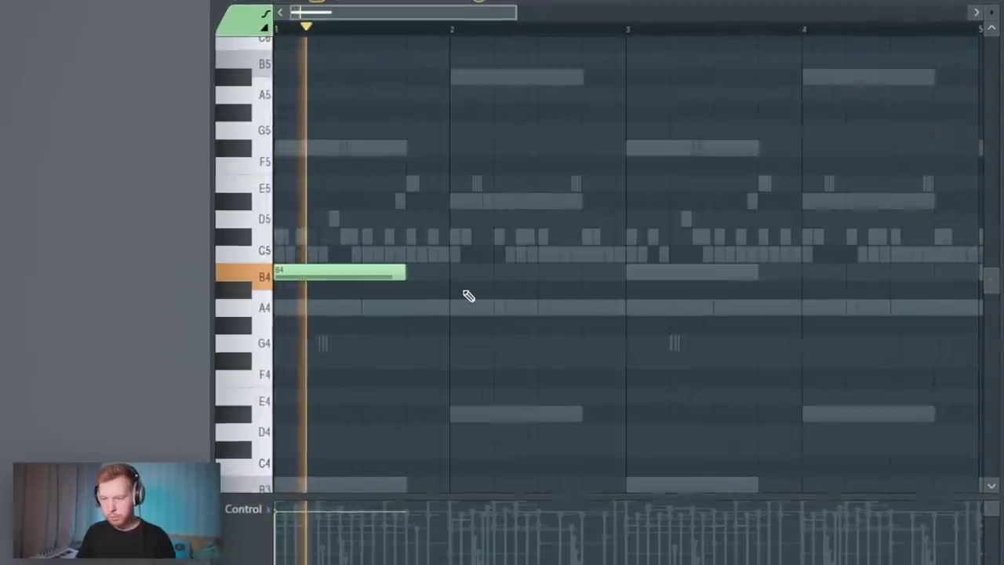
pyautogui.press('space')
pyautogui.moveTo(479, 237); pyautogui.dragTo(477, 167)
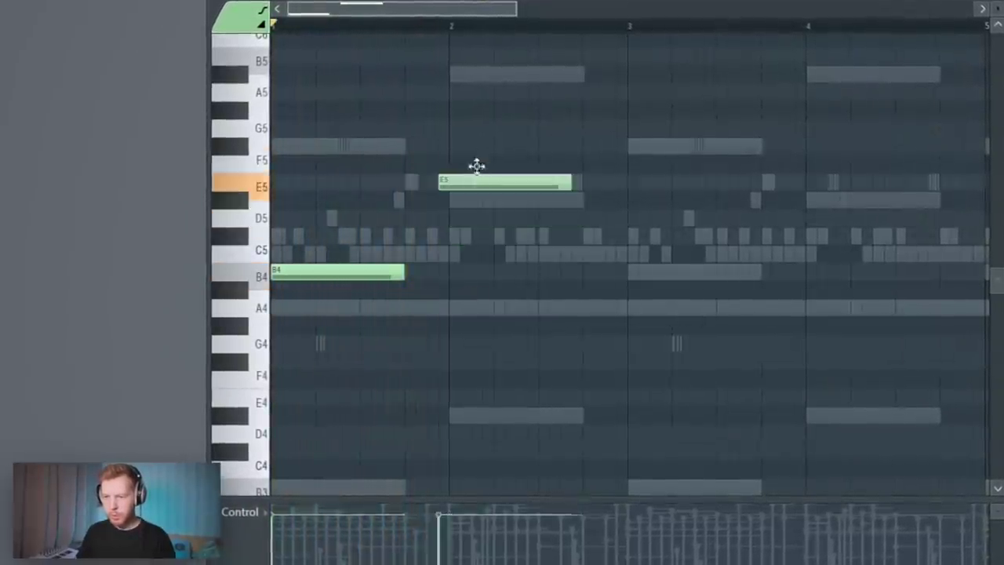
pyautogui.moveTo(575, 197); pyautogui.dragTo(618, 201)
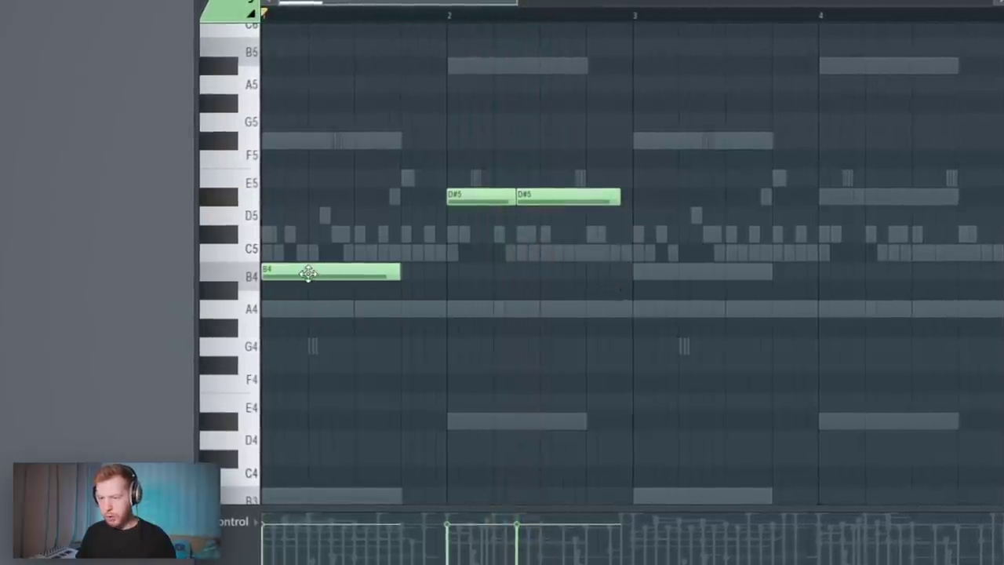
# - Add a B3 slide note at the end of bar 2 of the 808 and repeat the two-bar bassline
pyautogui.doubleClick(613, 274)
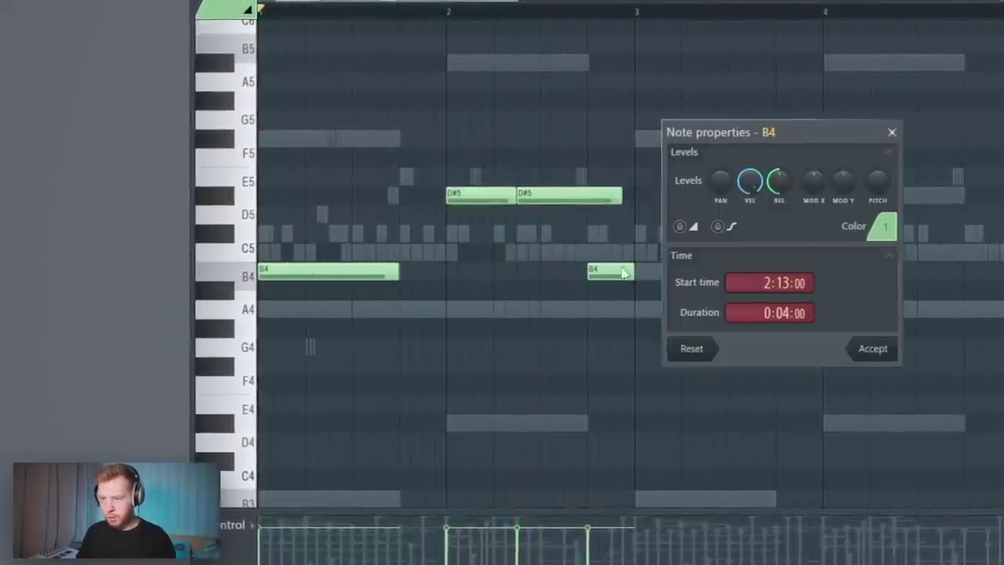
pyautogui.press('space')
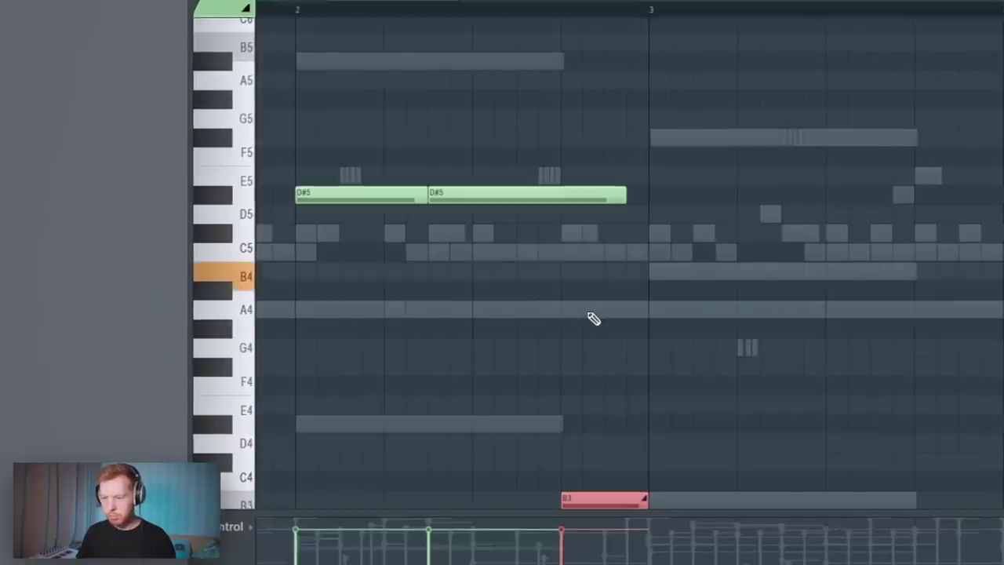
pyautogui.scroll(-3, 582, 310)
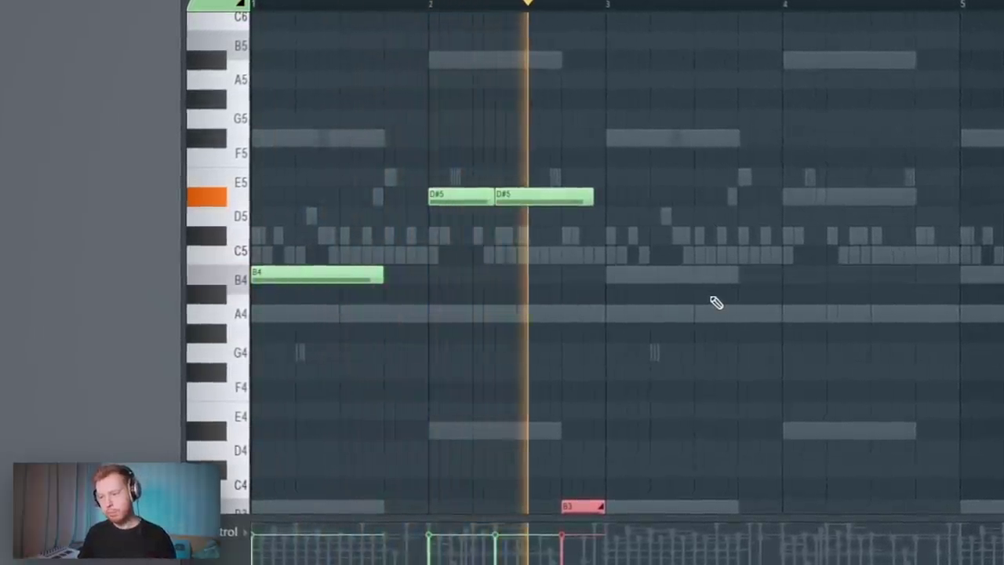
pyautogui.hotkey('ctrl', 'b')
pyautogui.keyDown('ctrl'); pyautogui.click(718, 354); pyautogui.keyUp('ctrl')
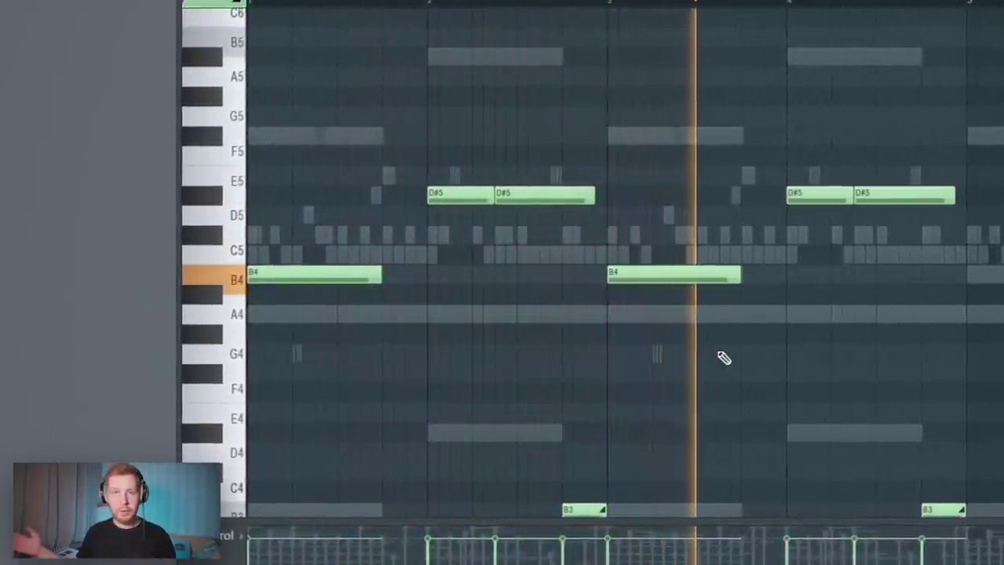
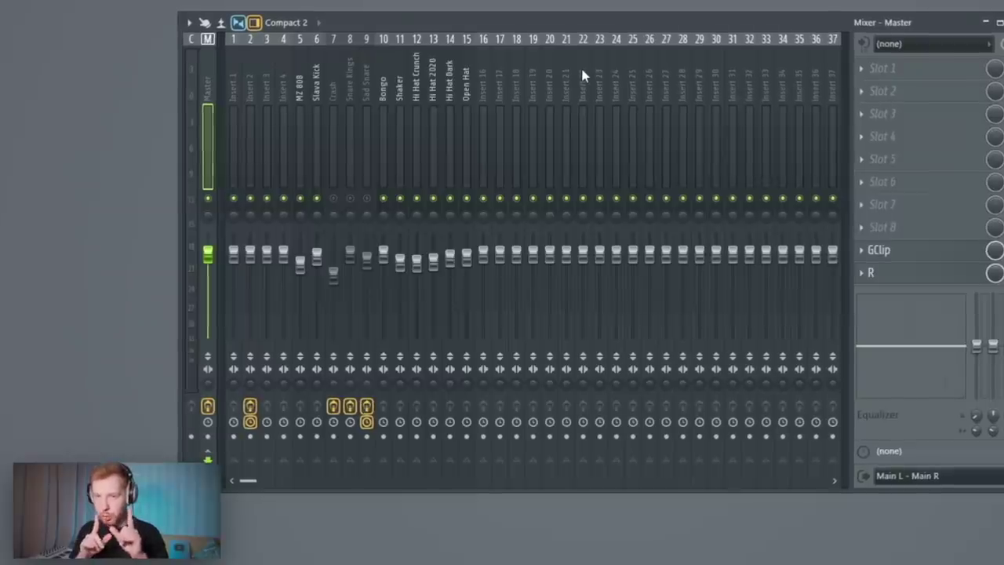
# - Insert Blyss in the Master's fourth effect slot and set lf to +0.25 dB, lmf to -0.5 dB, hmf to +0.5 dB and hf to +1.5 dB
pyautogui.click(860, 137)
pyautogui.moveTo(879, 156)
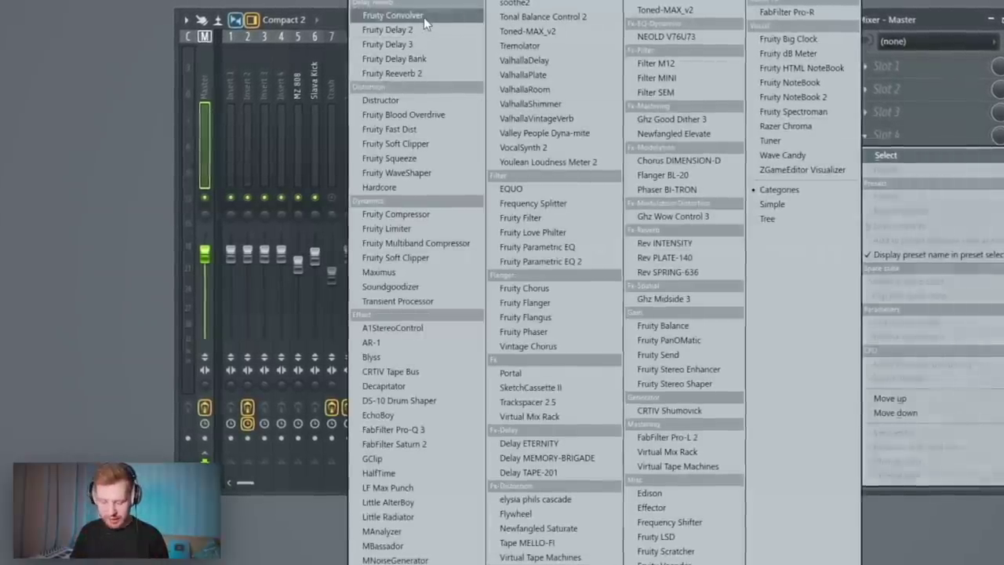
pyautogui.click(371, 356)
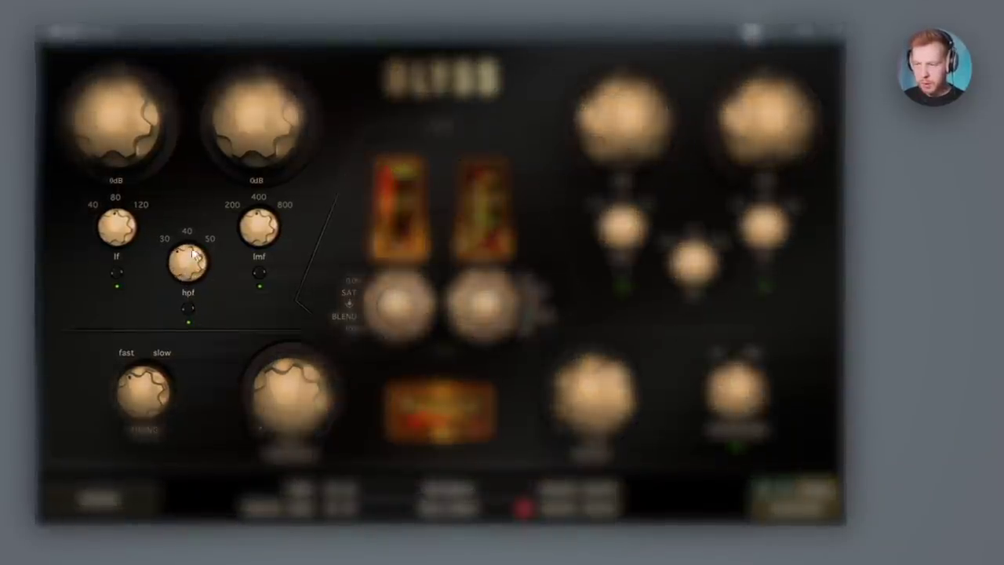
pyautogui.moveTo(131, 133); pyautogui.dragTo(132, 122)
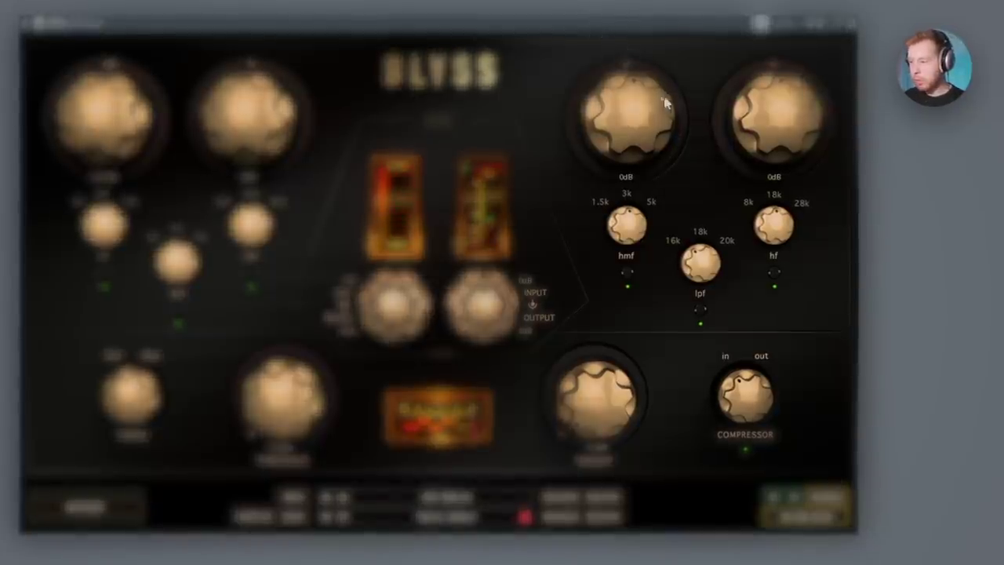
pyautogui.moveTo(795, 121); pyautogui.dragTo(801, 100)
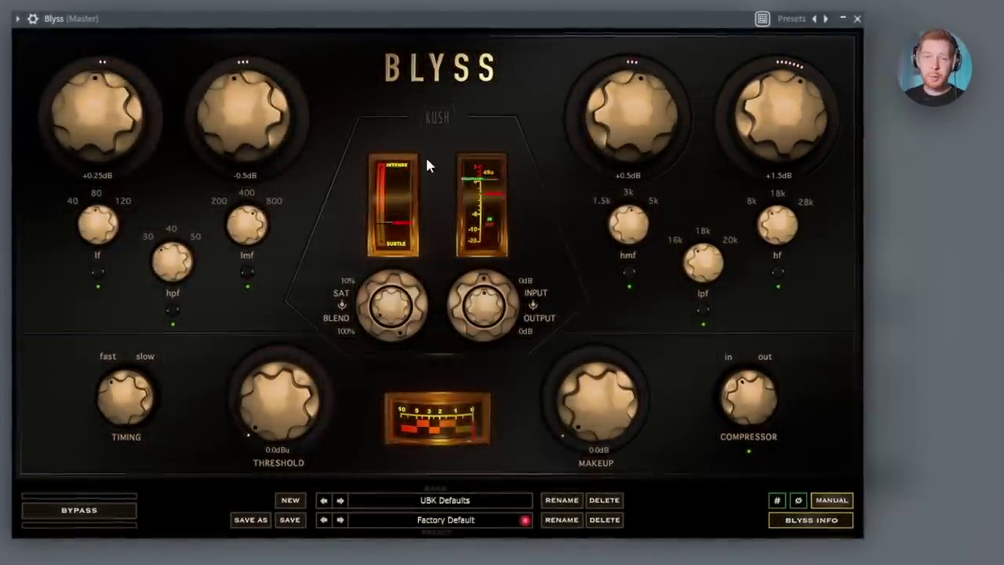
# - Insert MBassador in the second effect slot of the MZ 808 mixer track and lower its wet level to -5.14 dB
pyautogui.click(859, 18)
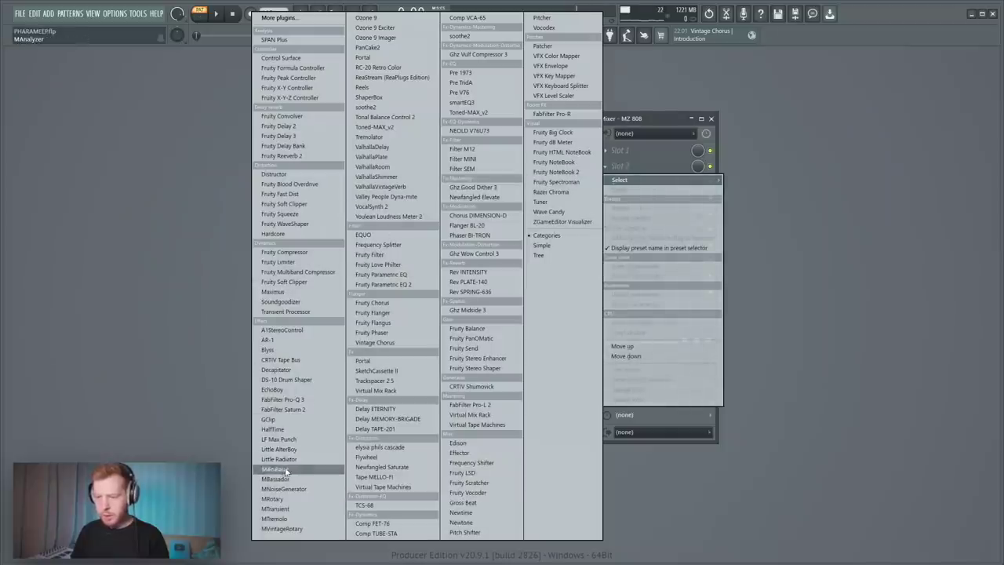
pyautogui.click(276, 479)
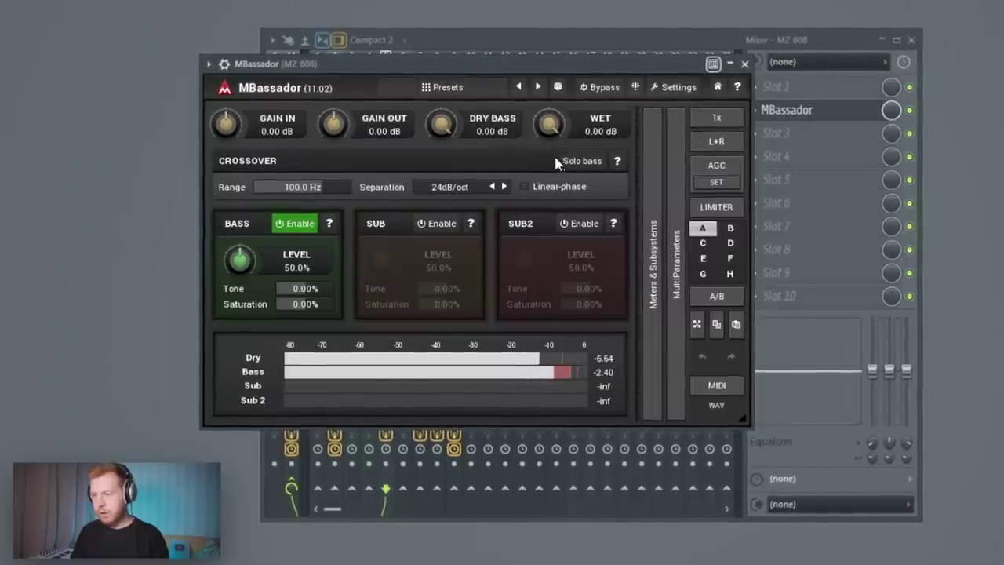
pyautogui.moveTo(548, 70); pyautogui.dragTo(563, 65)
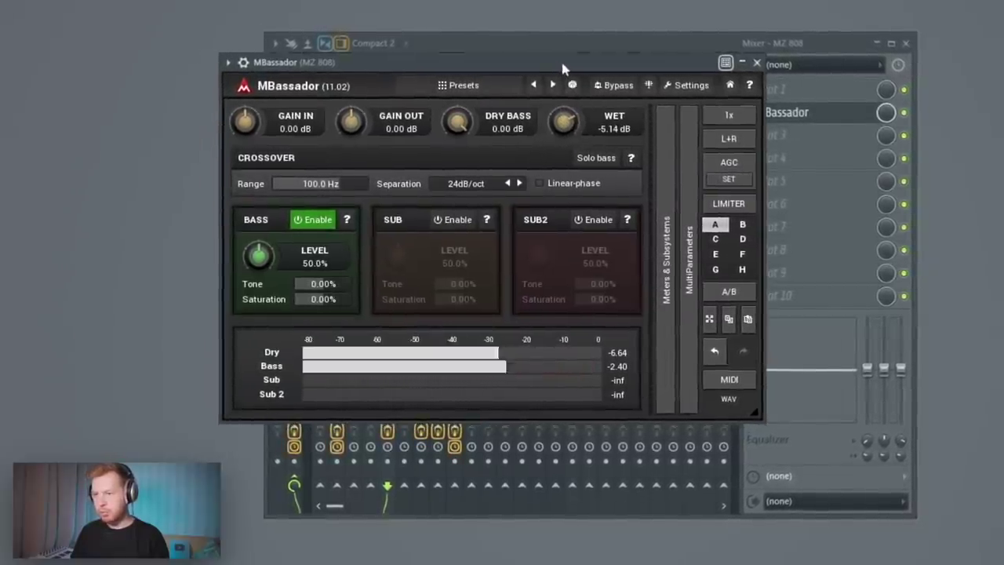
pyautogui.click(556, 44)
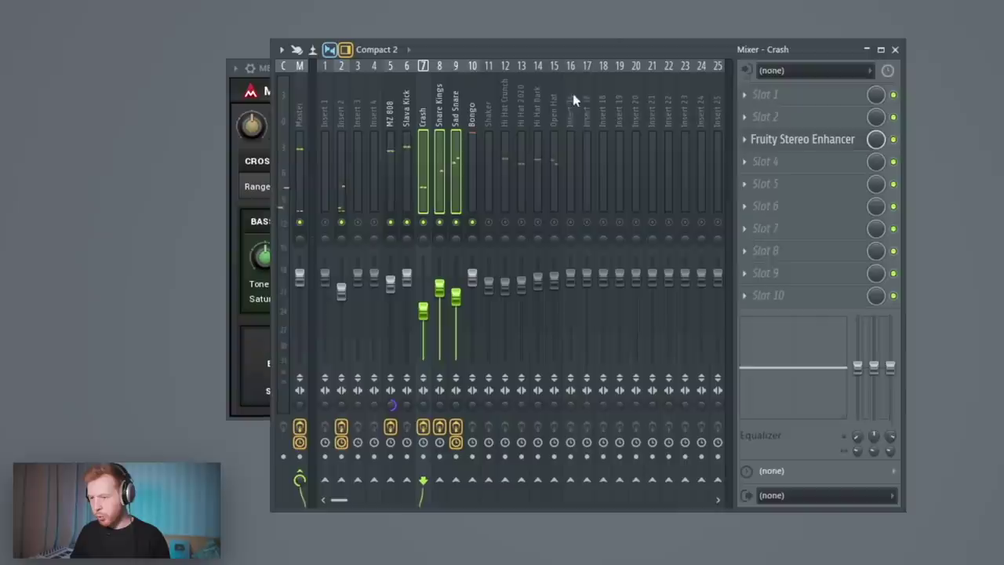
# - Route Crash, Snare Kings and Sad Snare to insert 17 named SD, and Bongo through Open Hat to insert 18 named HATS
pyautogui.rightClick(587, 480)
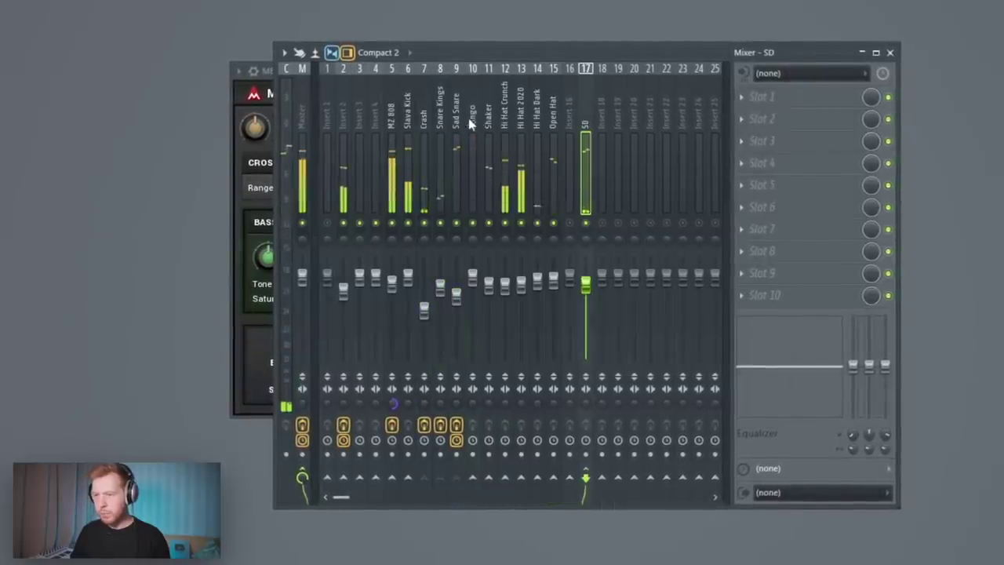
pyautogui.moveTo(471, 120); pyautogui.dragTo(540, 130)
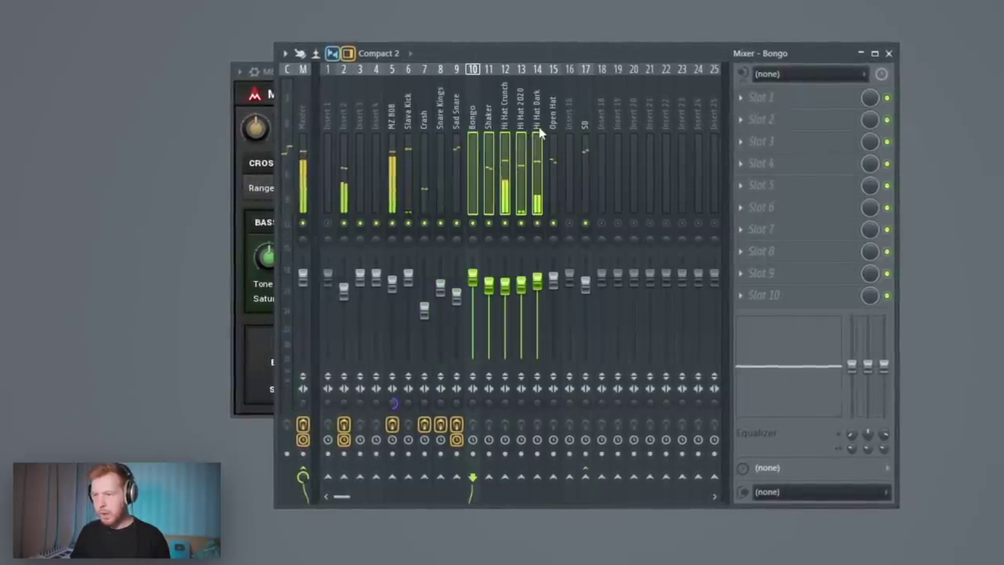
pyautogui.rightClick(598, 469)
pyautogui.click(612, 499)
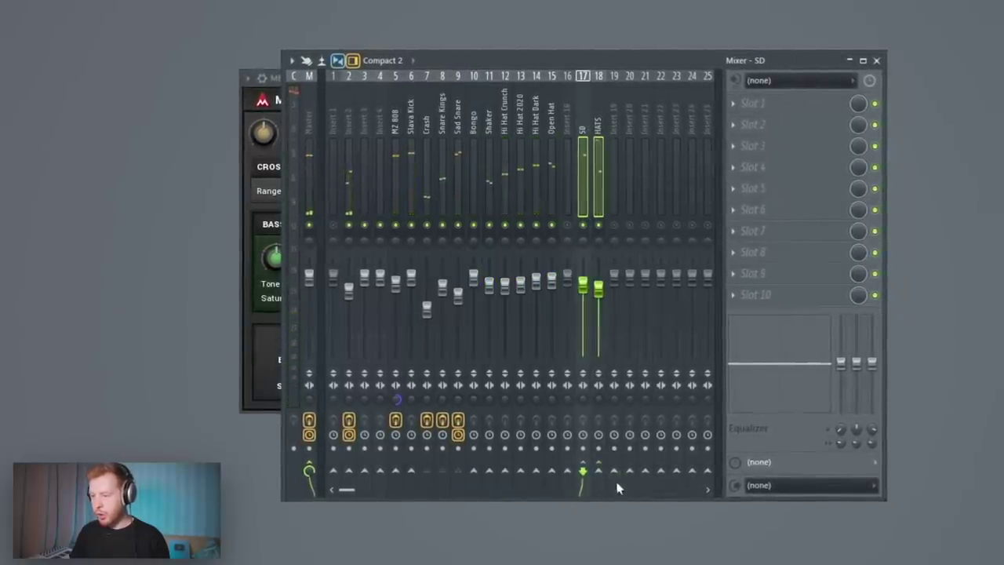
# - Route the SD and HATS buses to insert 19 and name that track ALL DRM
pyautogui.rightClick(615, 470)
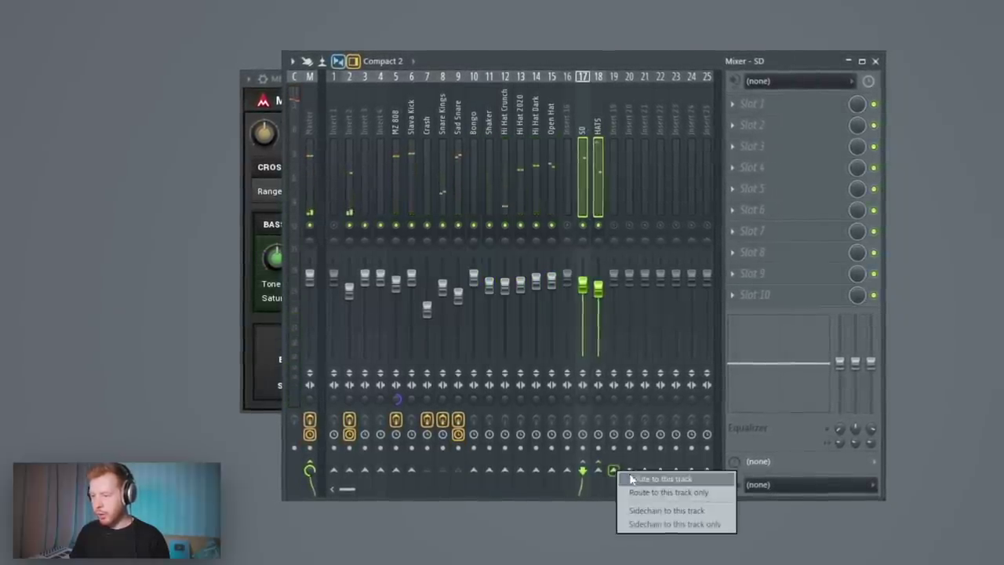
pyautogui.click(631, 481)
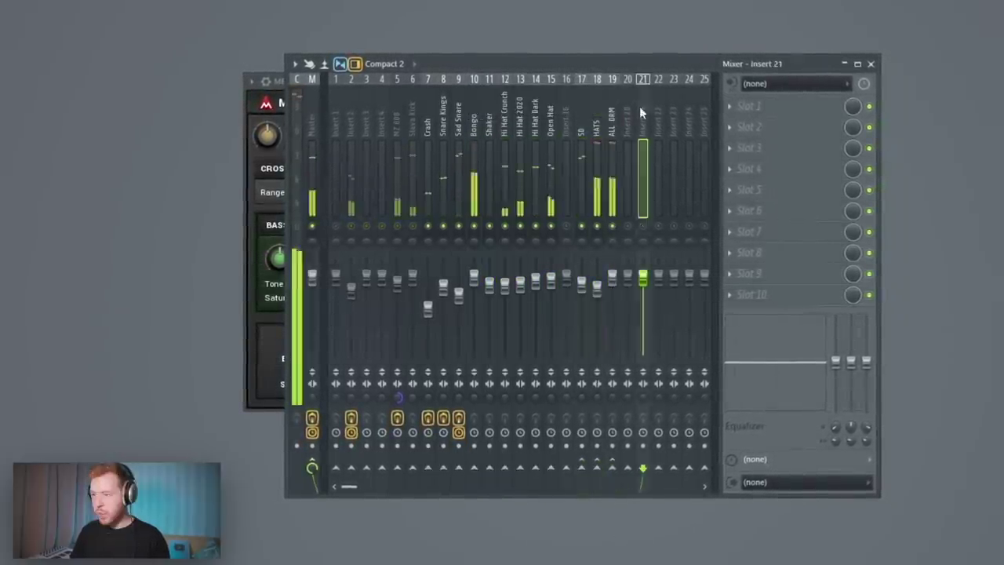
# - Insert ValhallaVintageVerb in insert 21's third slot with 100% mix and 11 ms predelay, and fully lower the track EQ's high band
pyautogui.click(775, 149)
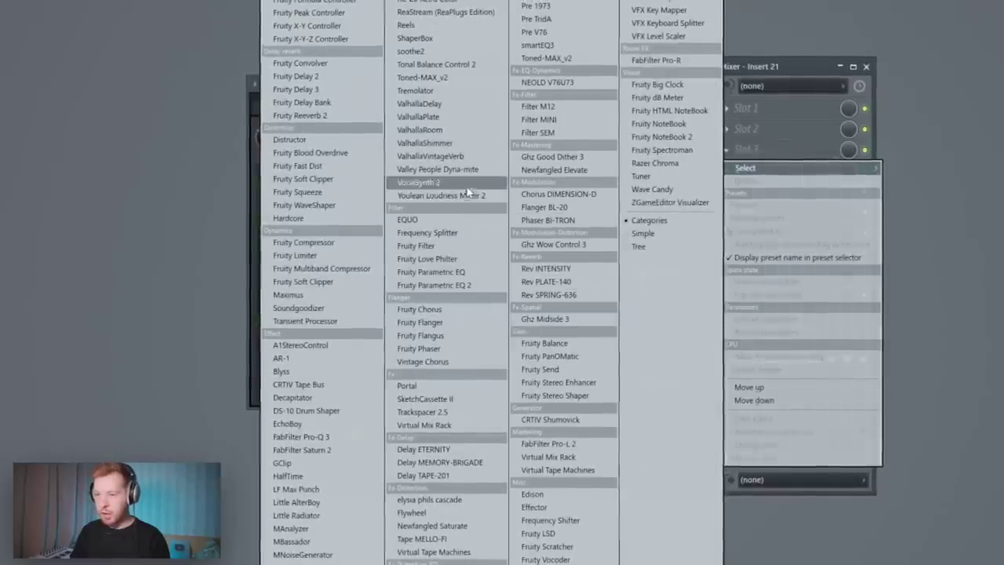
pyautogui.click(463, 161)
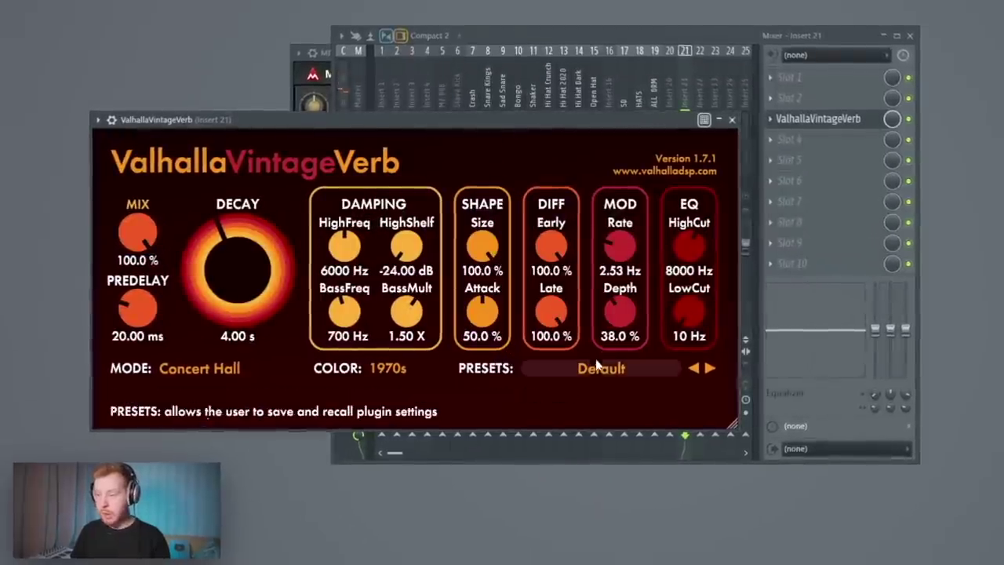
pyautogui.click(603, 368)
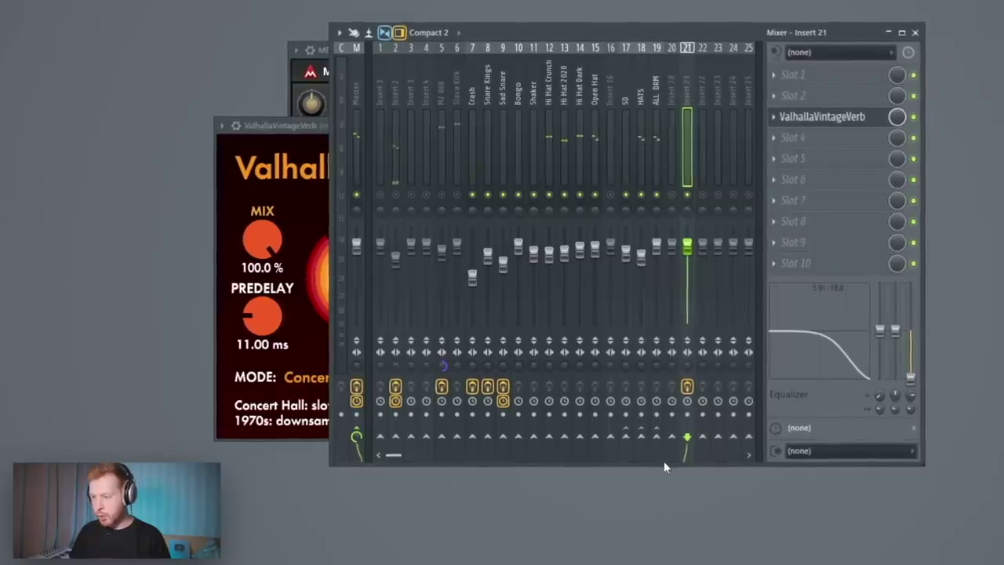
# - Route insert 21, named RVR, to ALL DRM, then send Snare Kings to it during playback and lower the RVR fader
pyautogui.rightClick(659, 439)
pyautogui.click(677, 448)
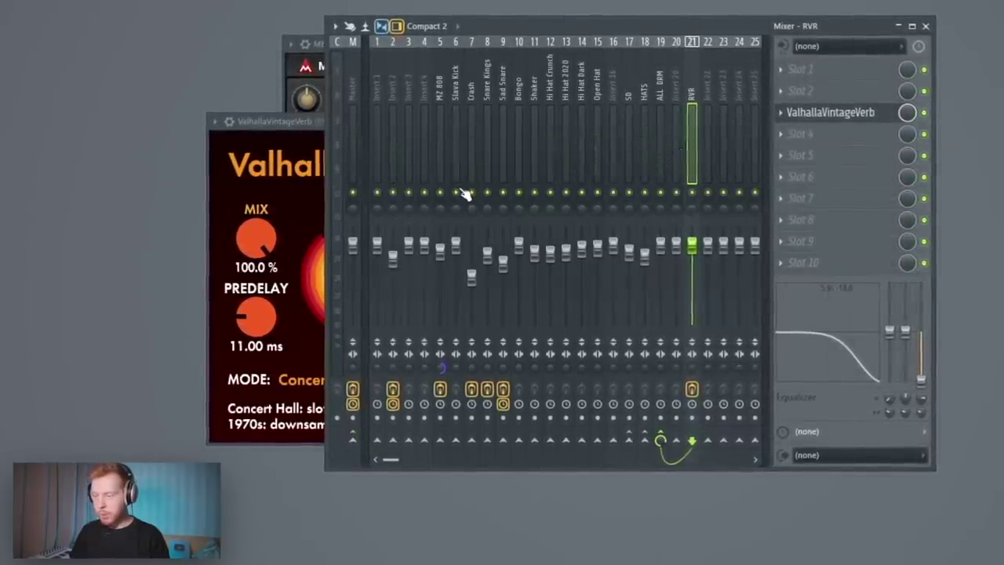
pyautogui.press('space')
pyautogui.click(480, 81)
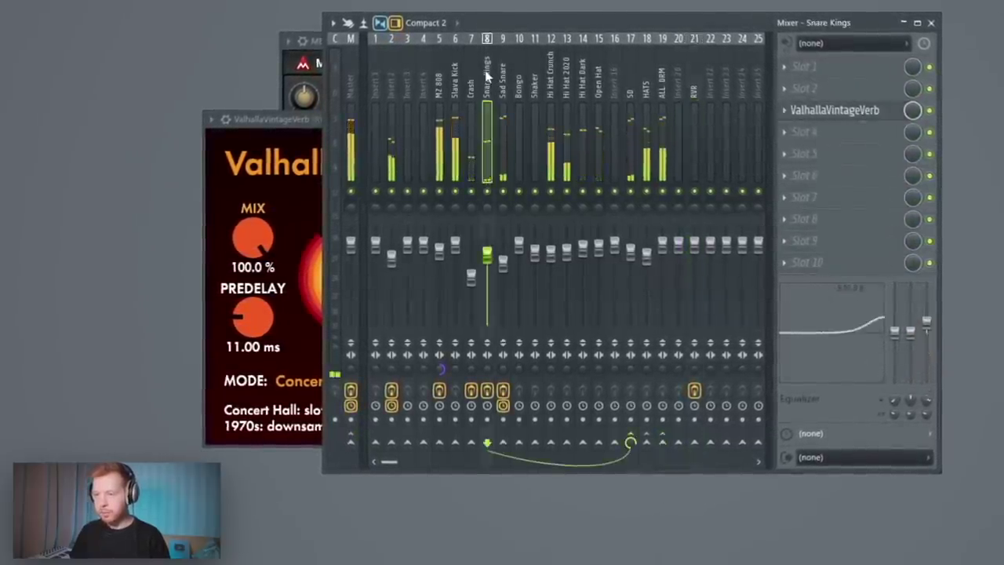
pyautogui.click(697, 445)
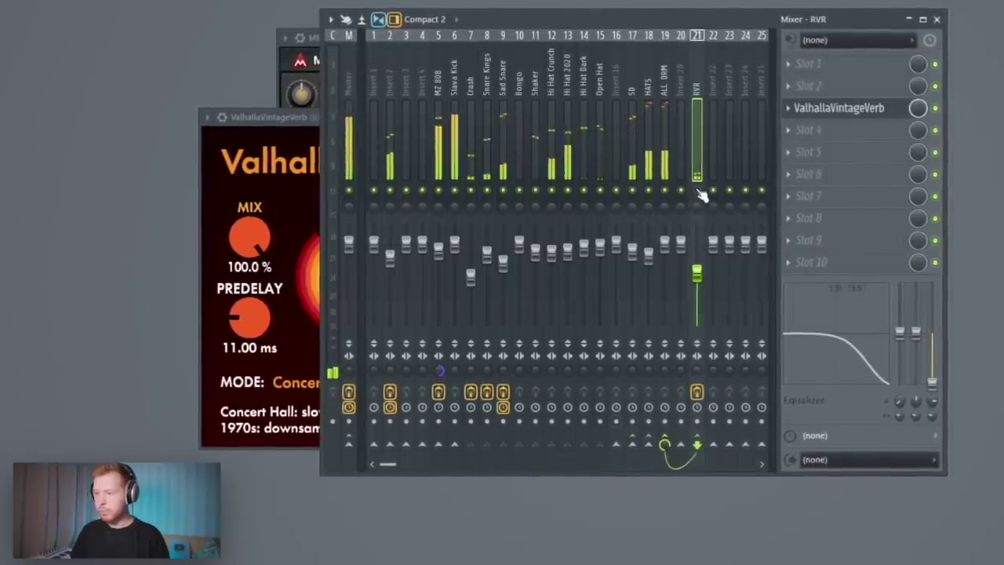
# - Insert Newfangled Saturate in ALL DRM's fourth slot, set its drive to 2.0 dB and switch the output from automatic to manual
pyautogui.click(665, 78)
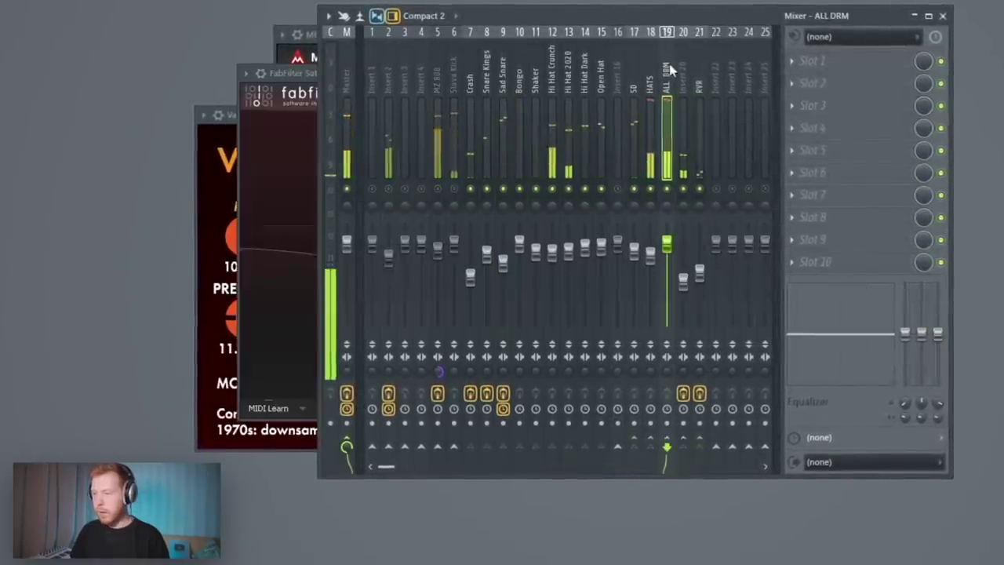
pyautogui.click(841, 134)
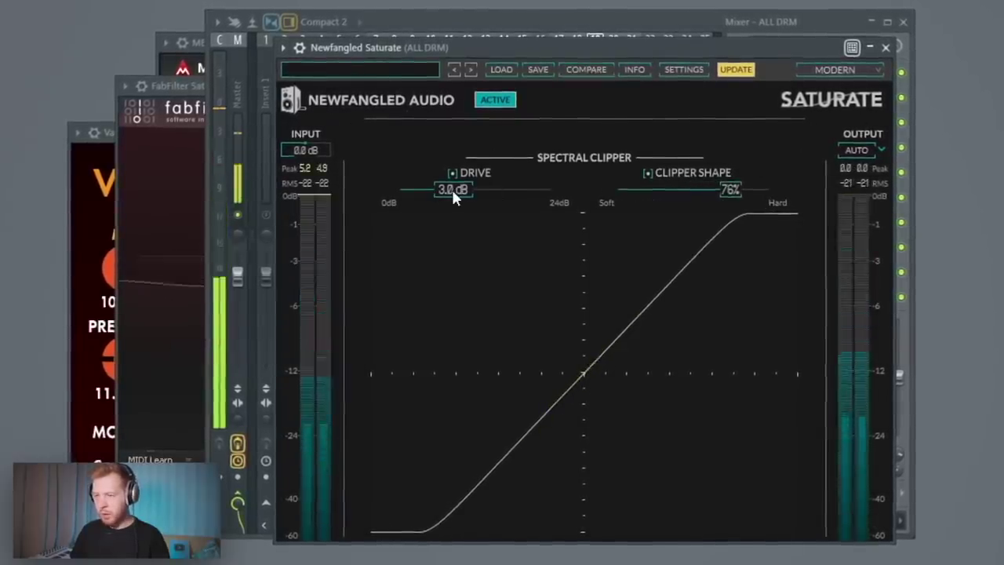
pyautogui.moveTo(452, 191); pyautogui.dragTo(438, 190)
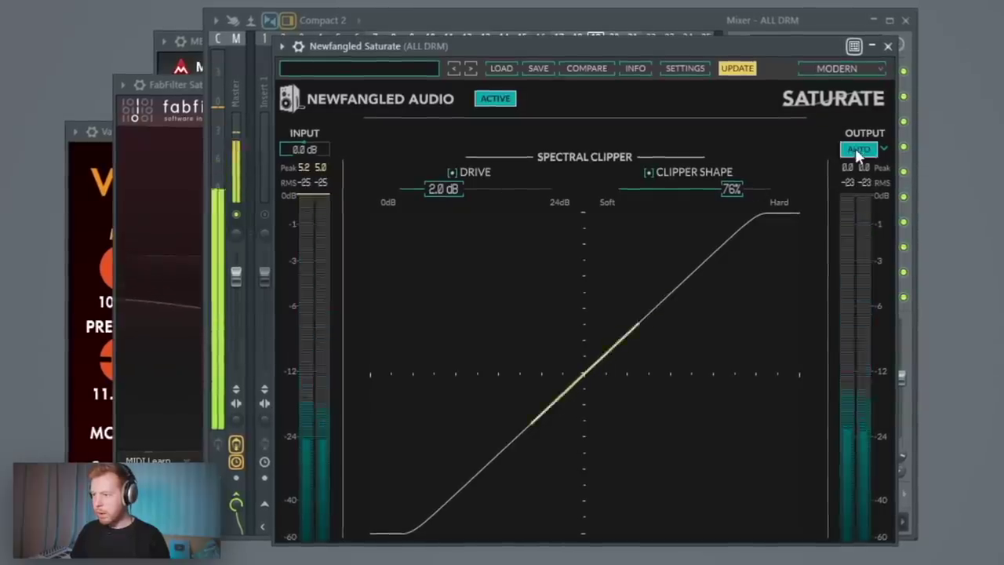
pyautogui.click(881, 149)
pyautogui.click(902, 169)
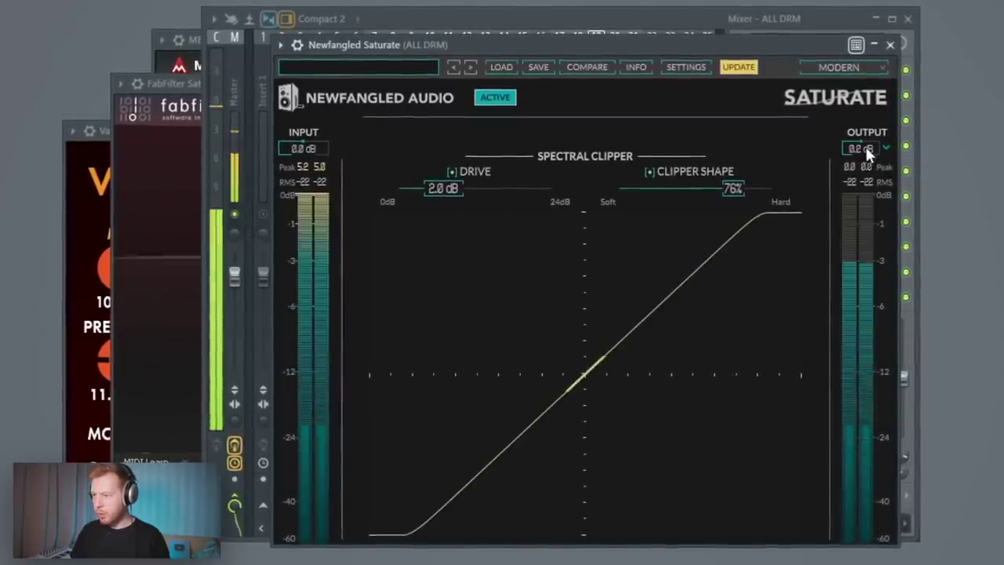
# - Set Newfangled Saturate on ALL DRM to 4.1 dB drive and -1.5 dB output
pyautogui.click(673, 25)
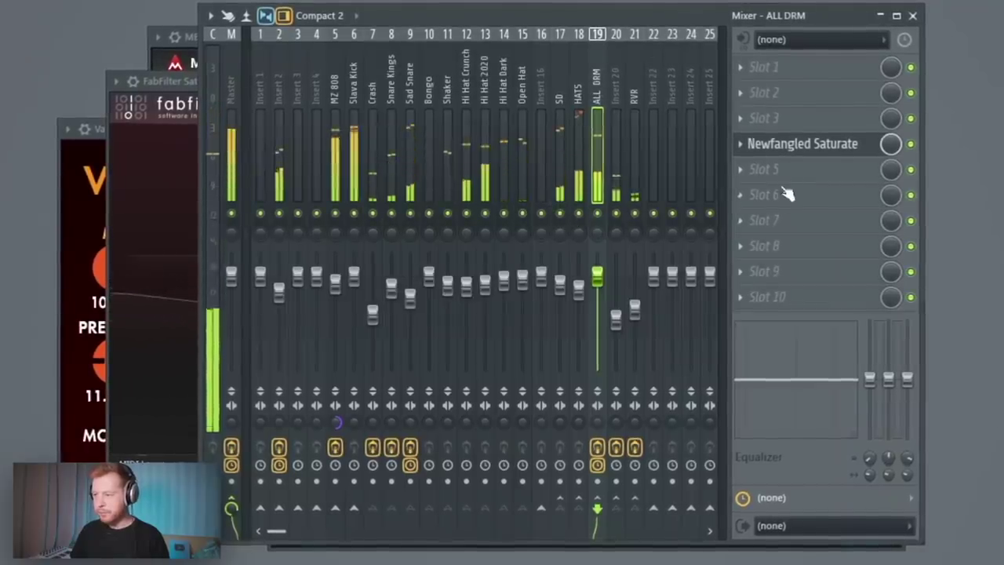
pyautogui.click(804, 145)
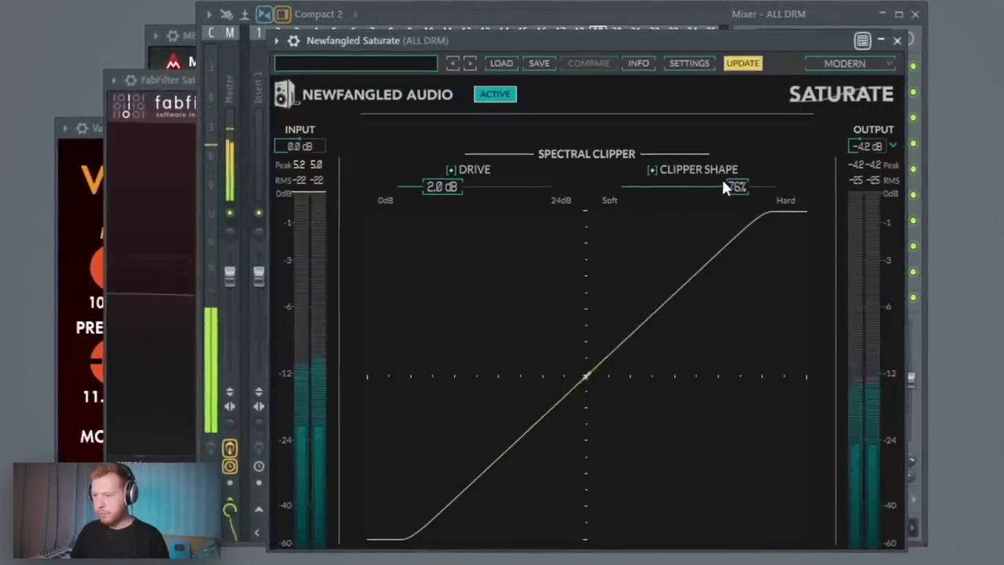
pyautogui.scroll(8, 456, 187)
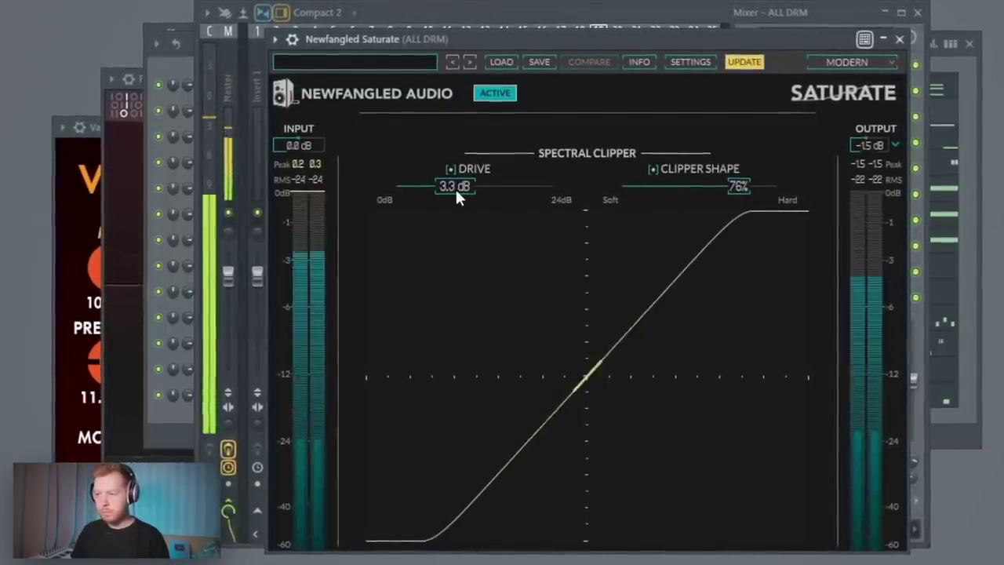
pyautogui.scroll(1, 459, 192)
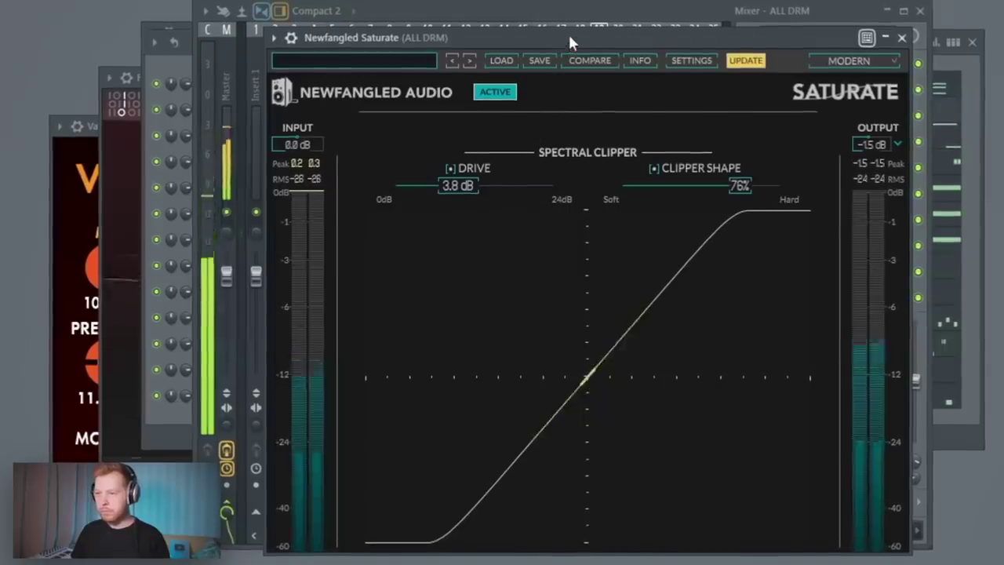
pyautogui.moveTo(572, 39); pyautogui.dragTo(524, 35)
pyautogui.scroll(2, 426, 188)
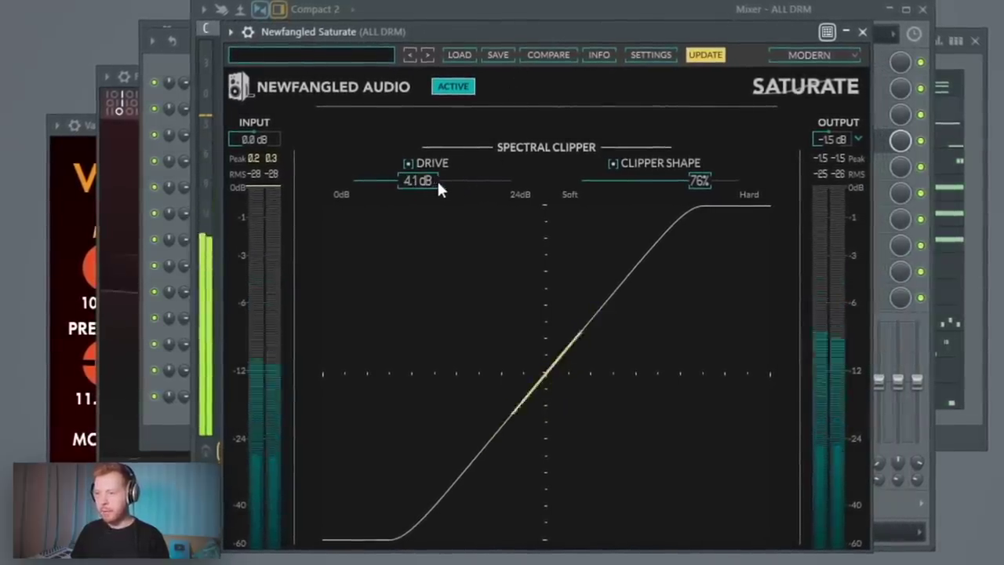
pyautogui.click(866, 30)
# - Insert FabFilter Saturn 2 in the third slot of HATS, split into two bands with Warm Tape on the upper band
pyautogui.click(581, 73)
pyautogui.click(776, 111)
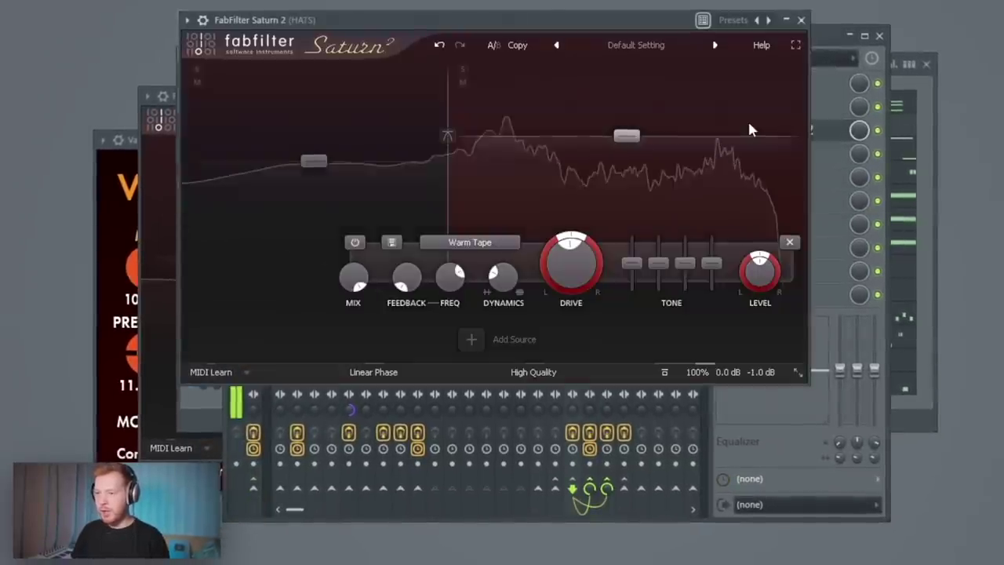
pyautogui.click(801, 20)
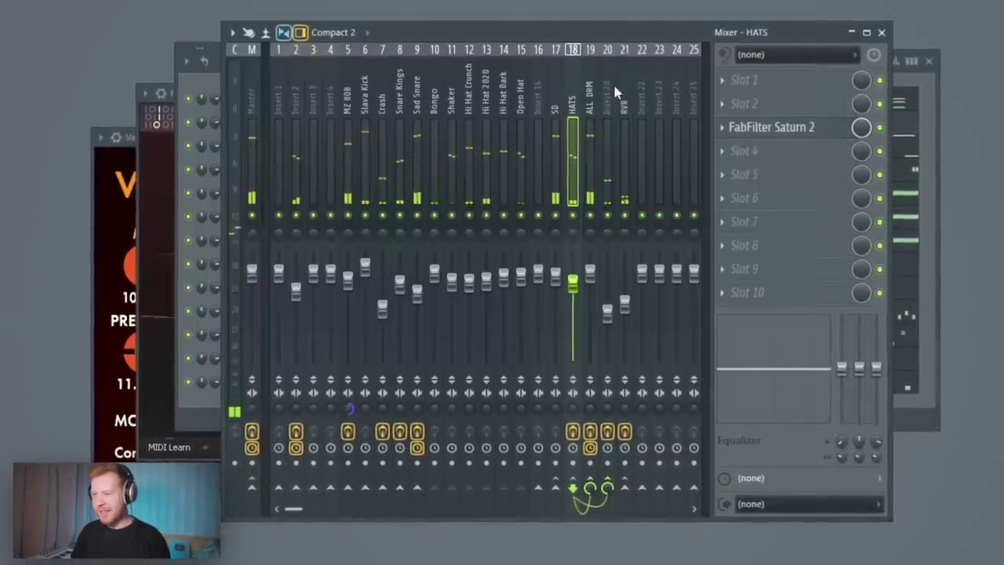
# - Insert Ozone 9 Imager in ALL DRM's third slot and split it into three bands at just over 200 Hz and below 3 kHz
pyautogui.click(591, 96)
pyautogui.click(722, 128)
pyautogui.moveTo(745, 147)
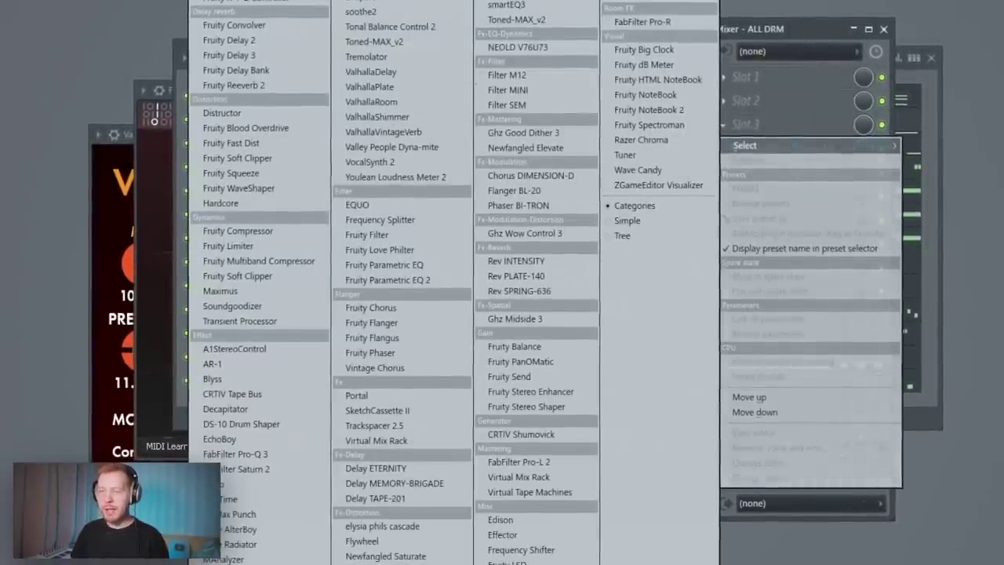
pyautogui.click(376, 2)
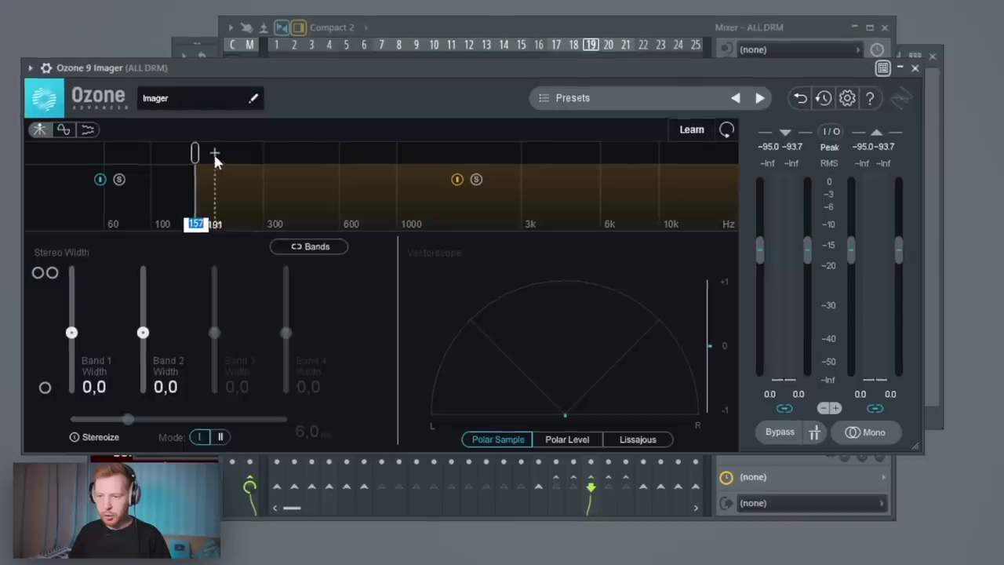
pyautogui.moveTo(196, 152); pyautogui.dragTo(229, 152)
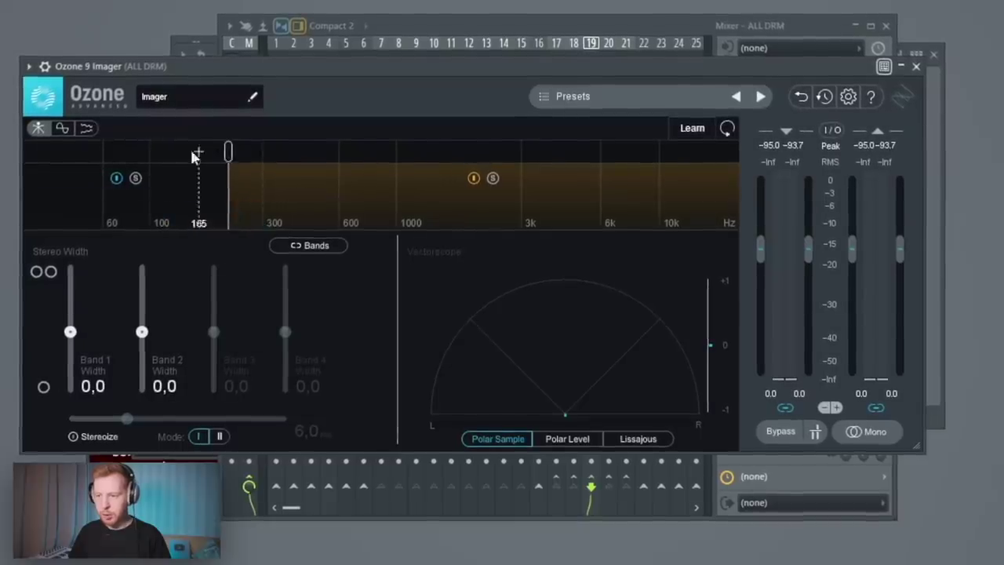
pyautogui.click(501, 151)
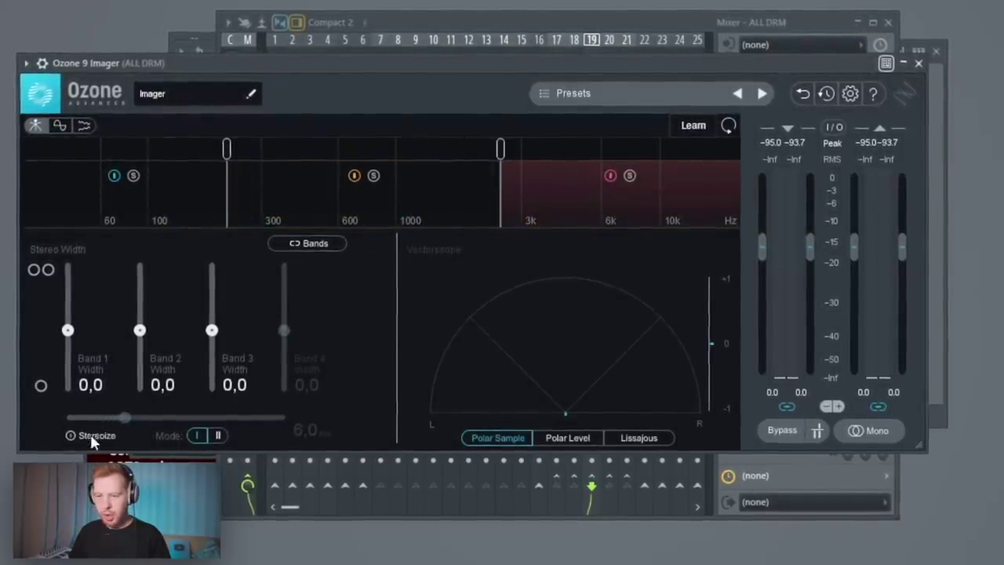
# - Enable Stereoize in the ALL DRM Imager and widen Band 2 to 44.3 and Band 3 to 63.3
pyautogui.moveTo(140, 330); pyautogui.dragTo(213, 284)
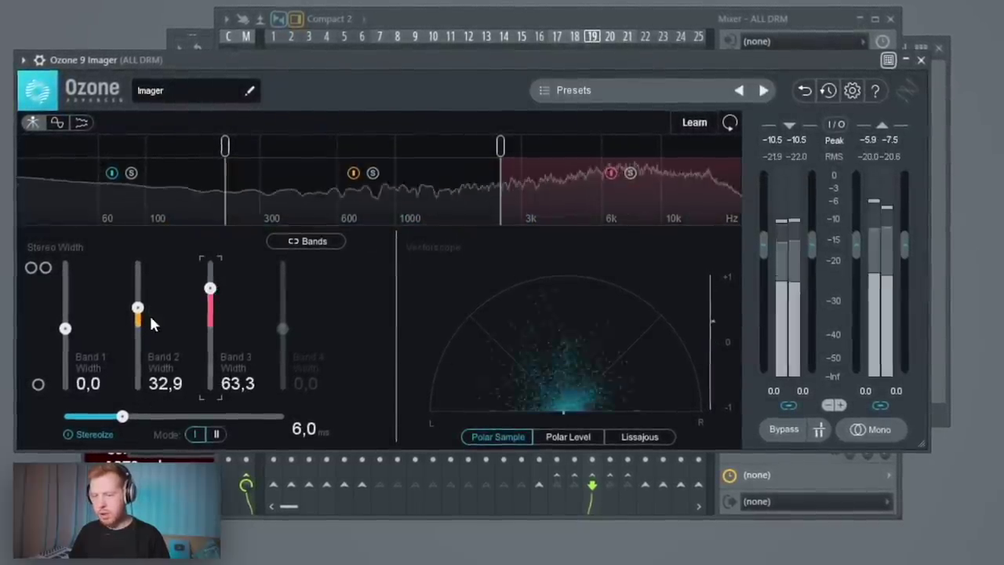
pyautogui.moveTo(140, 306); pyautogui.dragTo(143, 303)
pyautogui.click(576, 35)
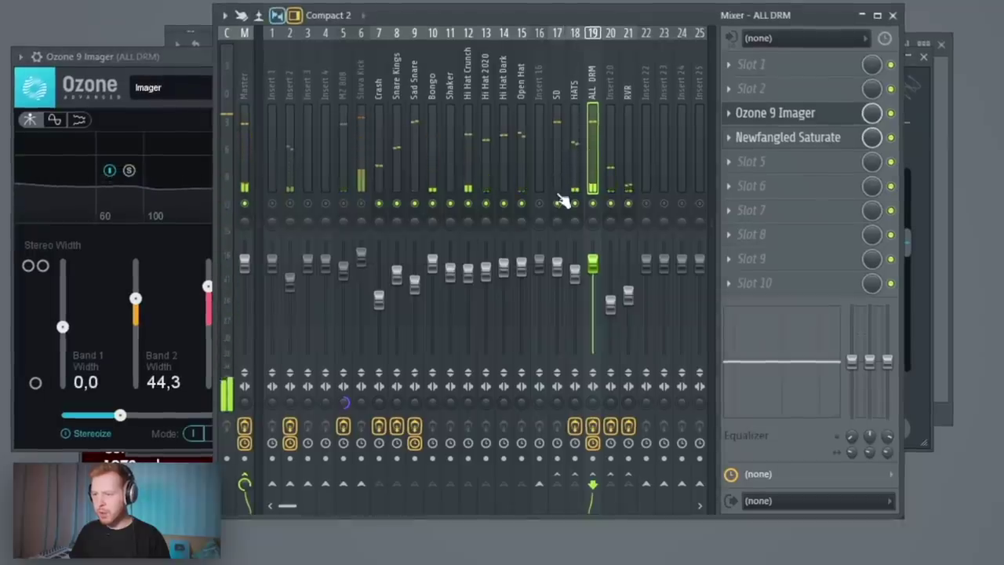
# - Set the Imager's Band 2 and Band 3 widths to 26.6 each, and select the Slava Kick mixer track
pyautogui.click(166, 164)
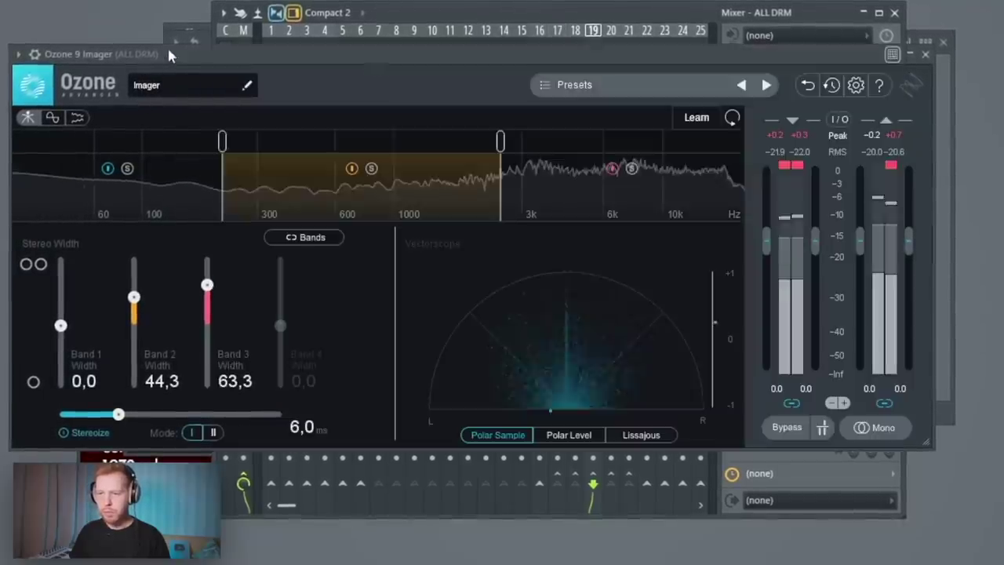
pyautogui.moveTo(134, 297); pyautogui.dragTo(209, 310)
pyautogui.click(134, 310)
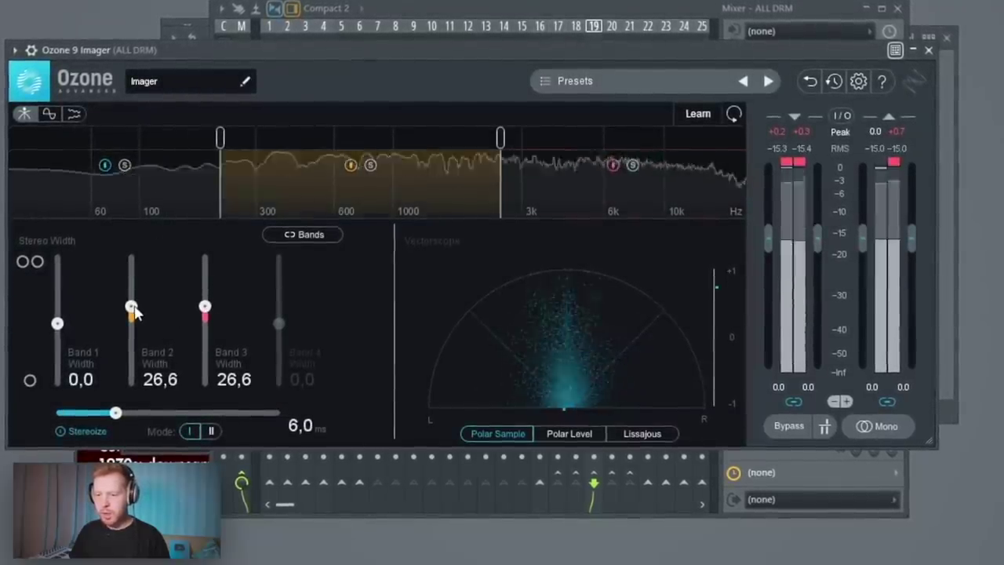
pyautogui.click(581, 8)
pyautogui.click(356, 177)
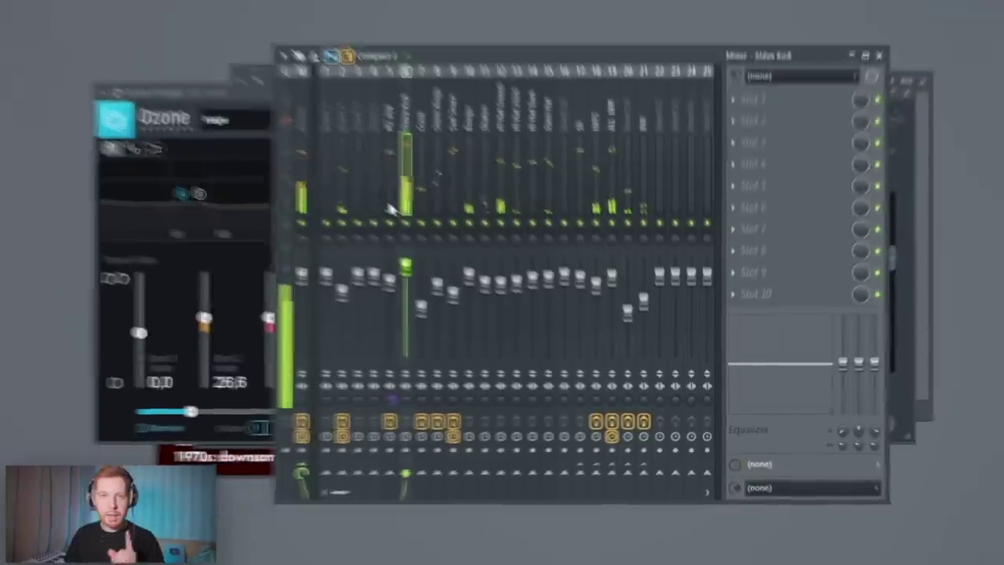
# - Sidechain the Slava Kick and SD mixer tracks to Insert 2
pyautogui.press('space')
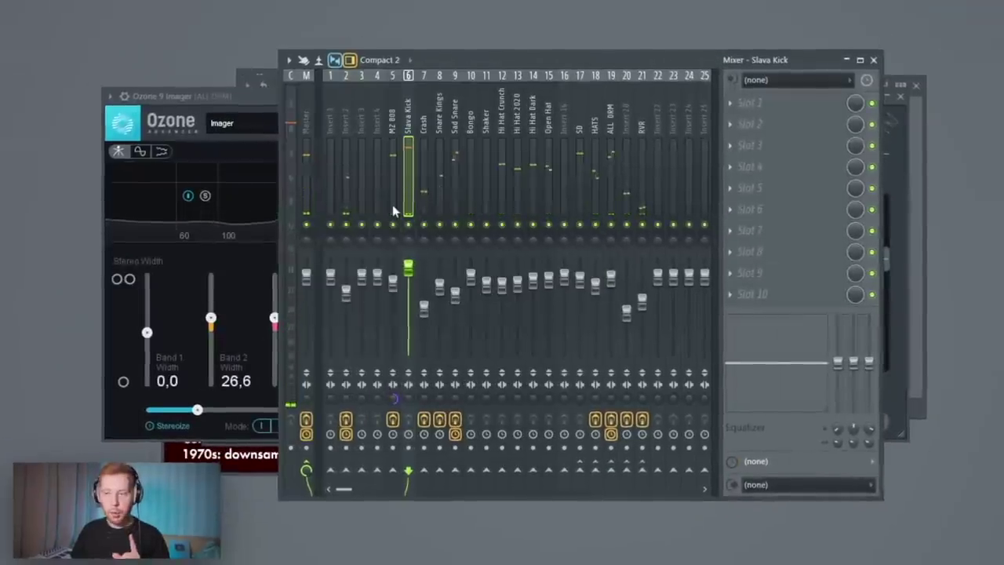
pyautogui.rightClick(346, 470)
pyautogui.click(377, 517)
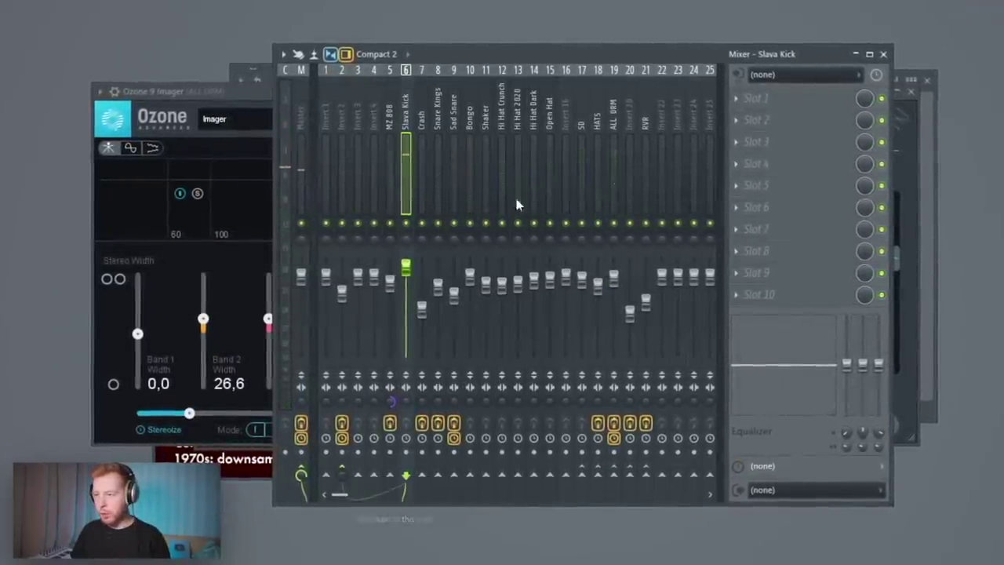
pyautogui.click(581, 102)
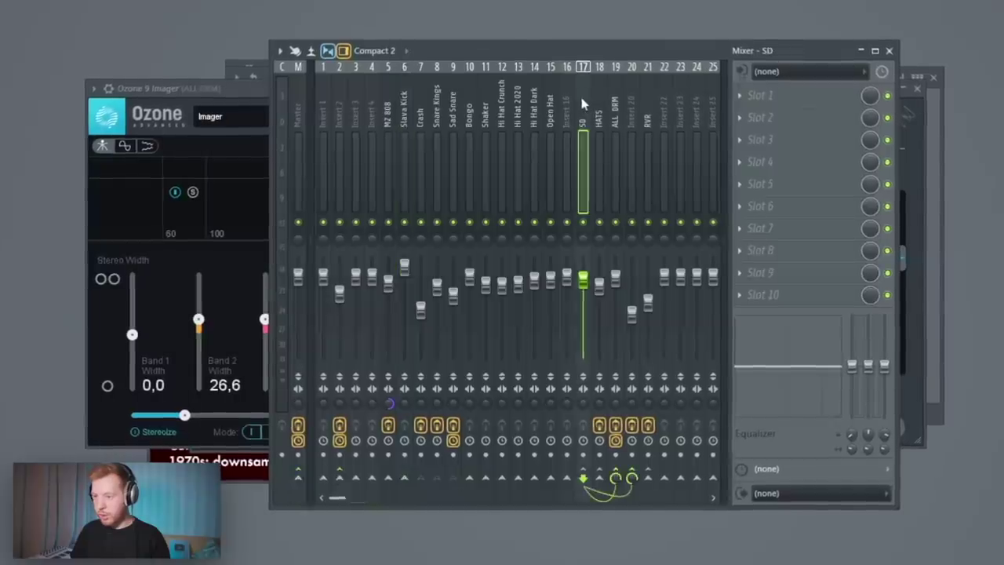
pyautogui.rightClick(339, 481)
pyautogui.click(361, 520)
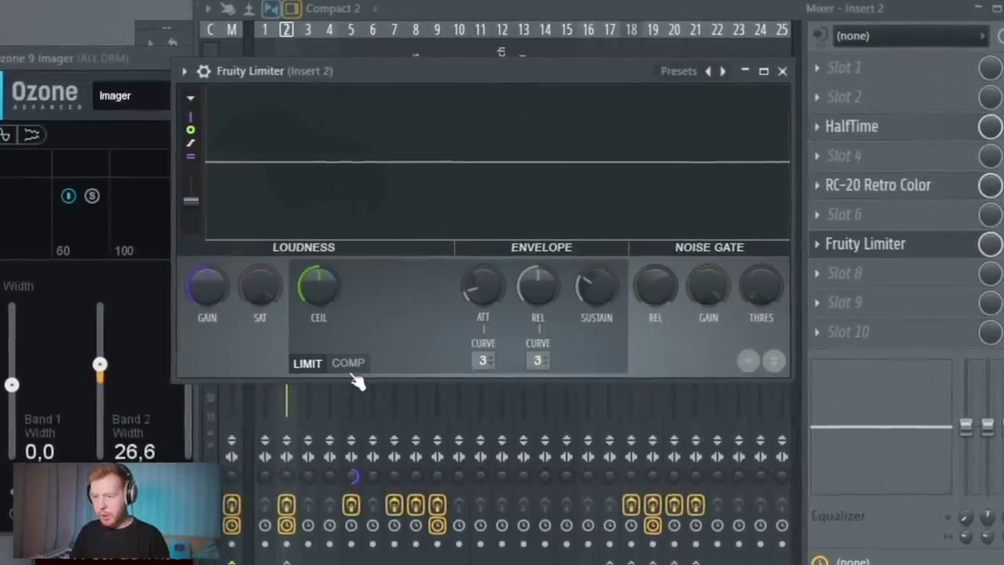
# - Set Insert 2's Fruity Limiter to compressor mode, sidechained to Slava Kick, with a lowered threshold and the ratio at maximum
pyautogui.click(347, 363)
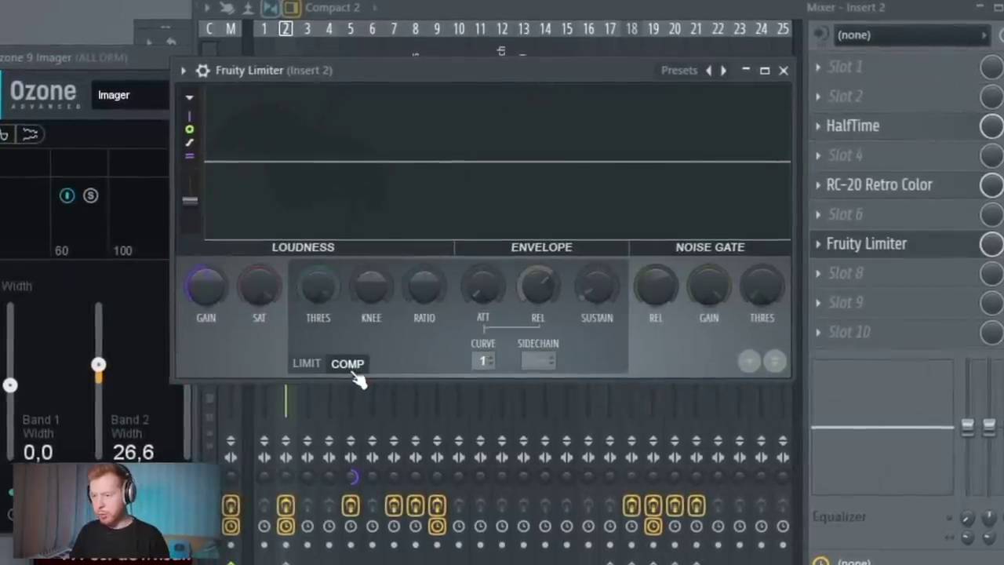
pyautogui.click(540, 361)
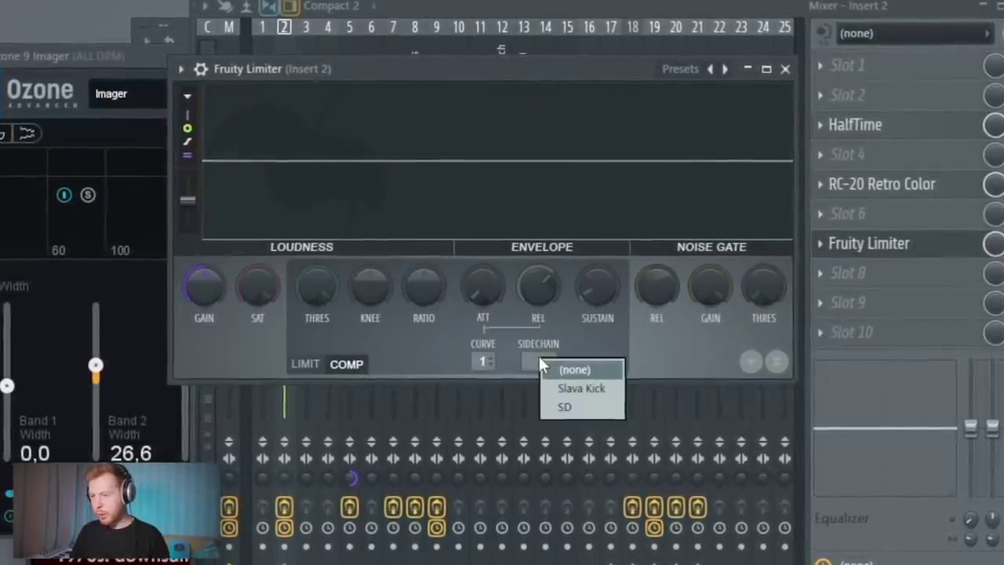
pyautogui.click(588, 393)
pyautogui.moveTo(315, 286); pyautogui.dragTo(315, 333)
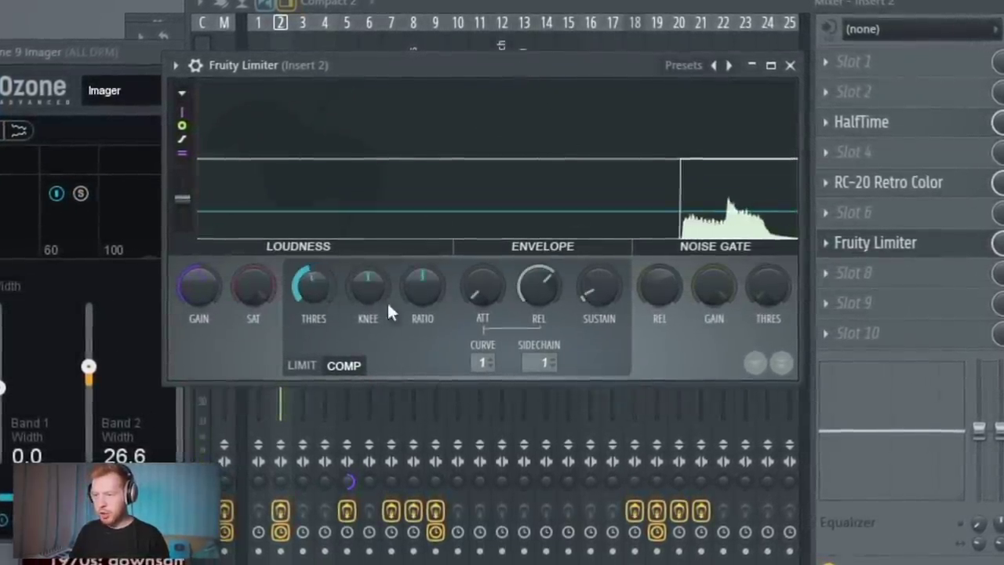
pyautogui.moveTo(423, 287); pyautogui.dragTo(424, 234)
pyautogui.press('space')
pyautogui.moveTo(306, 286); pyautogui.dragTo(306, 265)
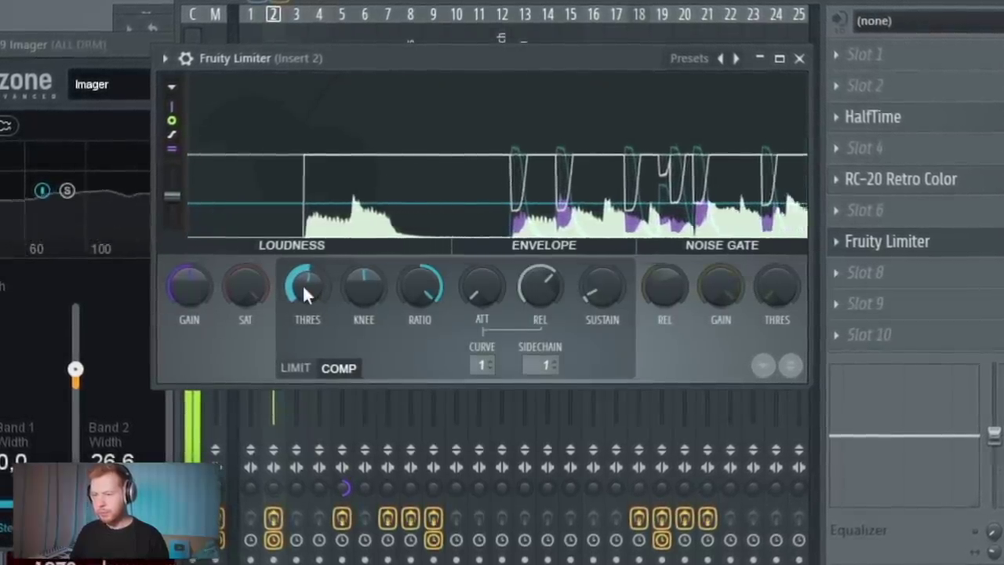
# - Insert a second Fruity Limiter in slot 8 of Insert 2 in compressor mode, sidechained to SD
pyautogui.click(861, 273)
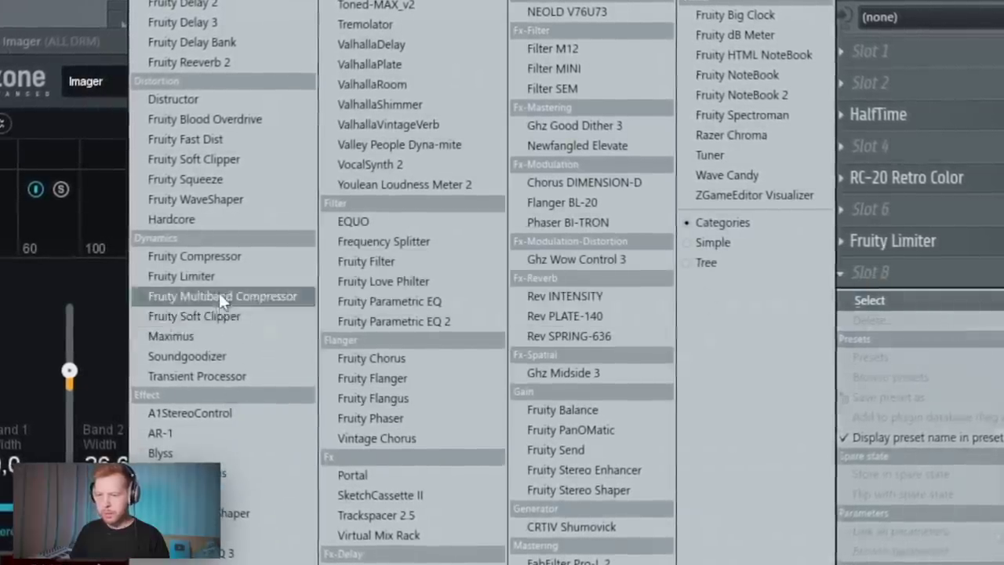
pyautogui.click(185, 276)
pyautogui.click(597, 402)
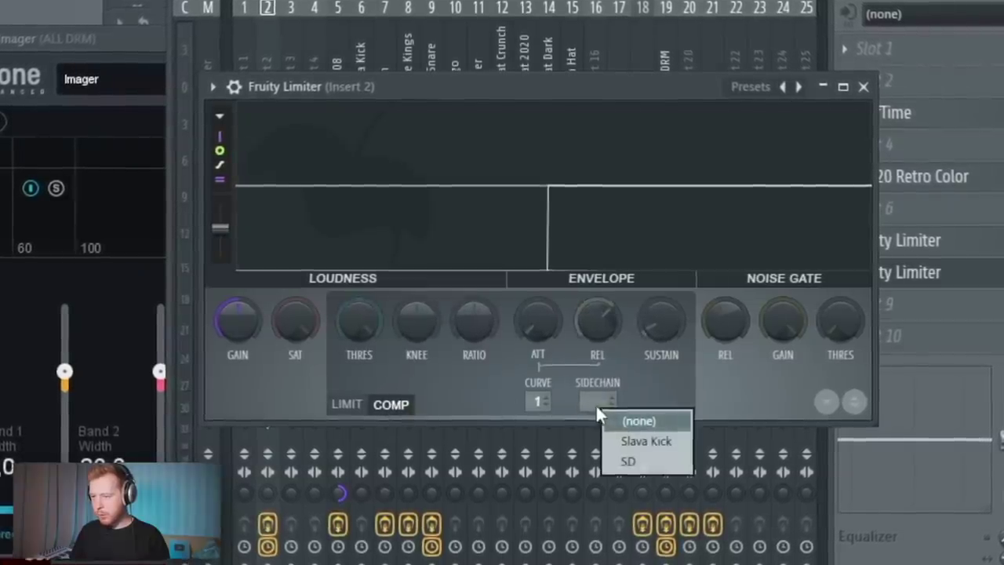
pyautogui.click(634, 447)
# - Lower the second limiter's threshold and raise its ratio during playback so the SD signal ducks Insert 2, and close the plugin
pyautogui.press('space')
pyautogui.moveTo(362, 320); pyautogui.dragTo(363, 381)
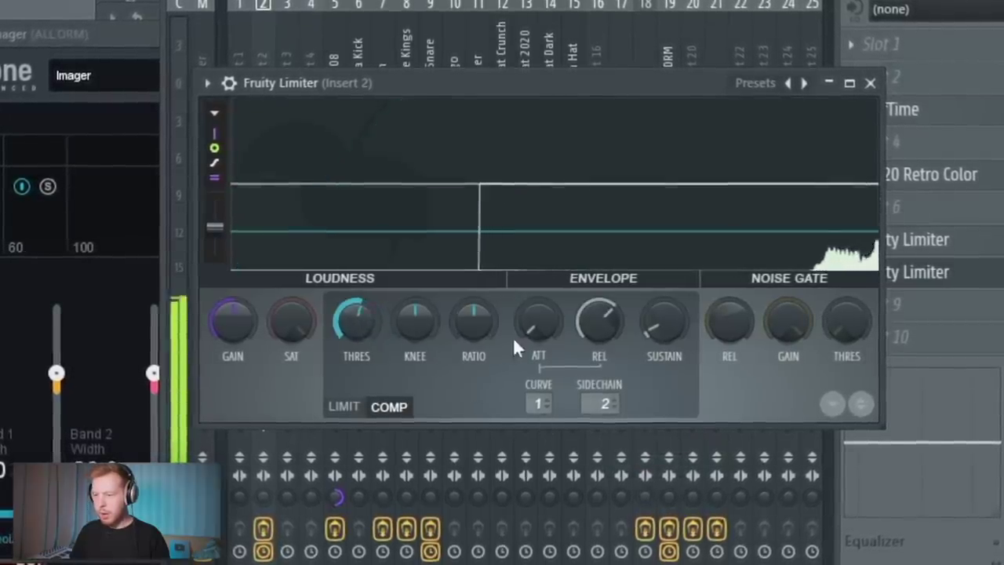
pyautogui.moveTo(475, 322); pyautogui.dragTo(474, 290)
pyautogui.moveTo(357, 320); pyautogui.dragTo(356, 373)
pyautogui.click(878, 80)
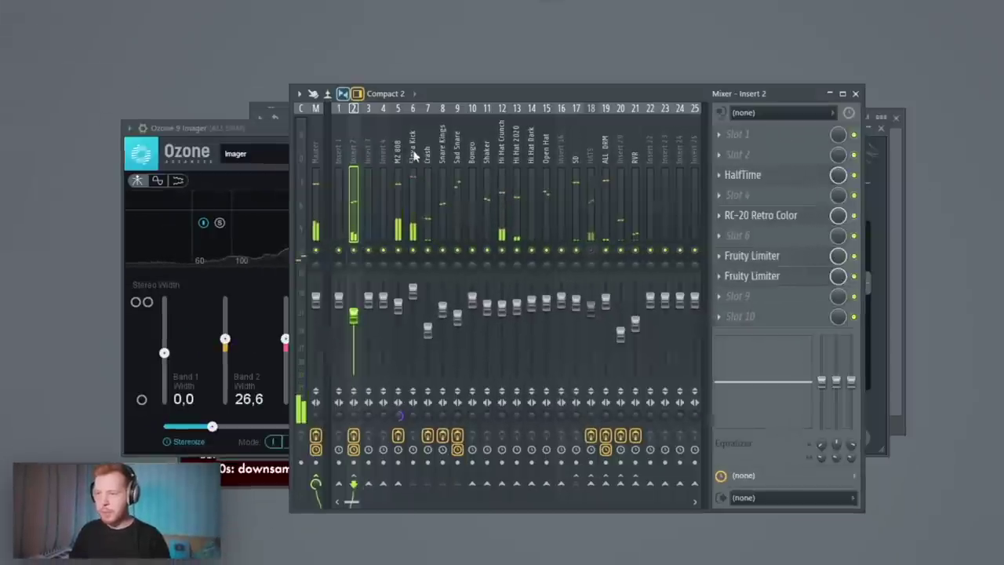
# - Sidechain the Slava Kick mixer track to MZ 808 and play the beat
pyautogui.press('space')
pyautogui.click(335, 65)
pyautogui.click(413, 149)
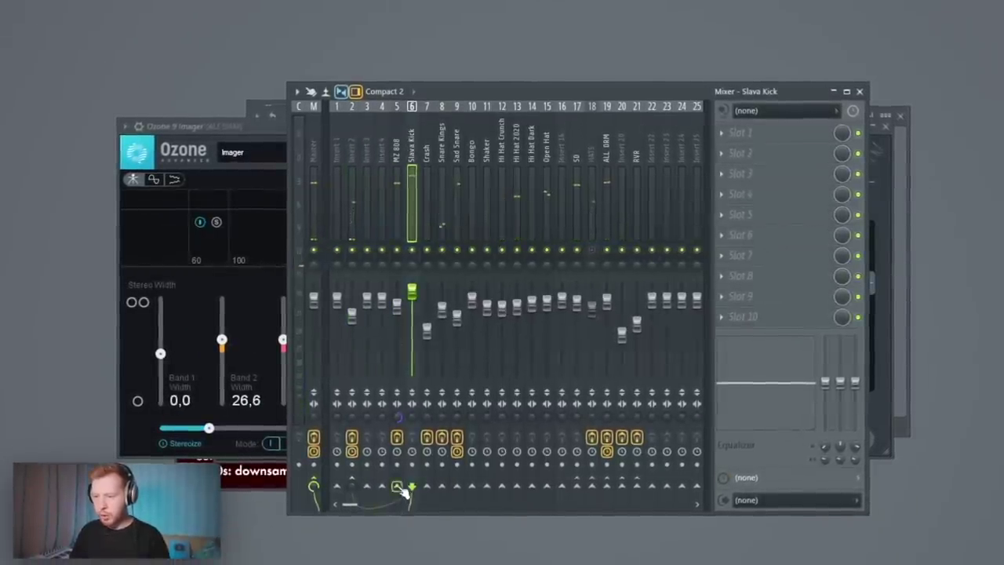
pyautogui.click(417, 527)
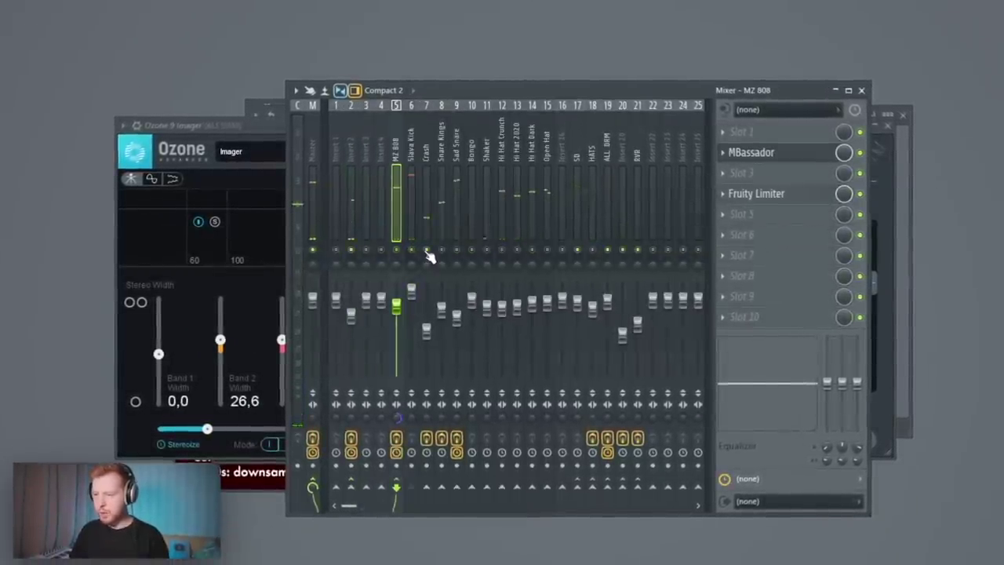
pyautogui.press('space')
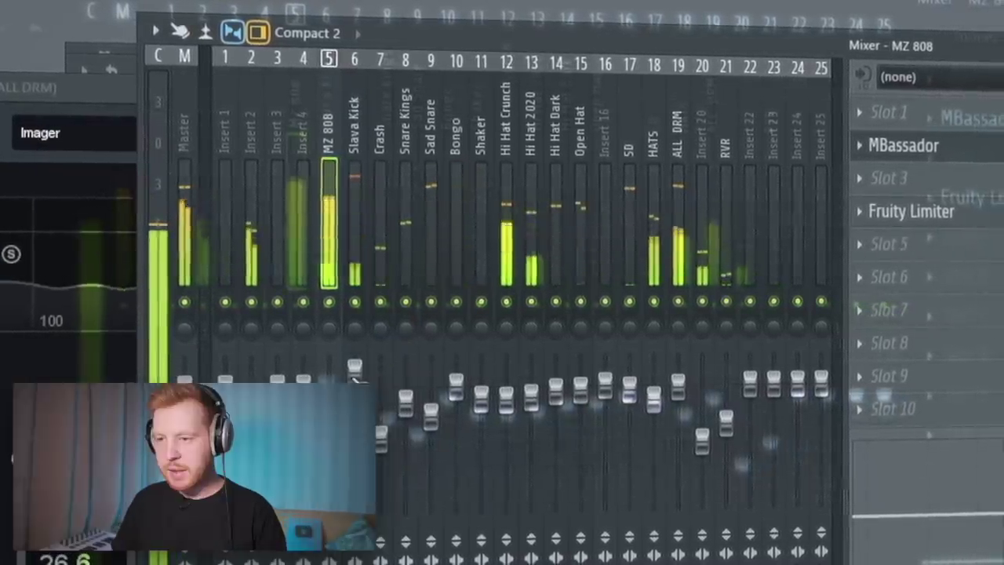
# - Load the Gentle Width preset in the Imager module of the Master track's Ozone 9 and close the preset manager
pyautogui.click(368, 376)
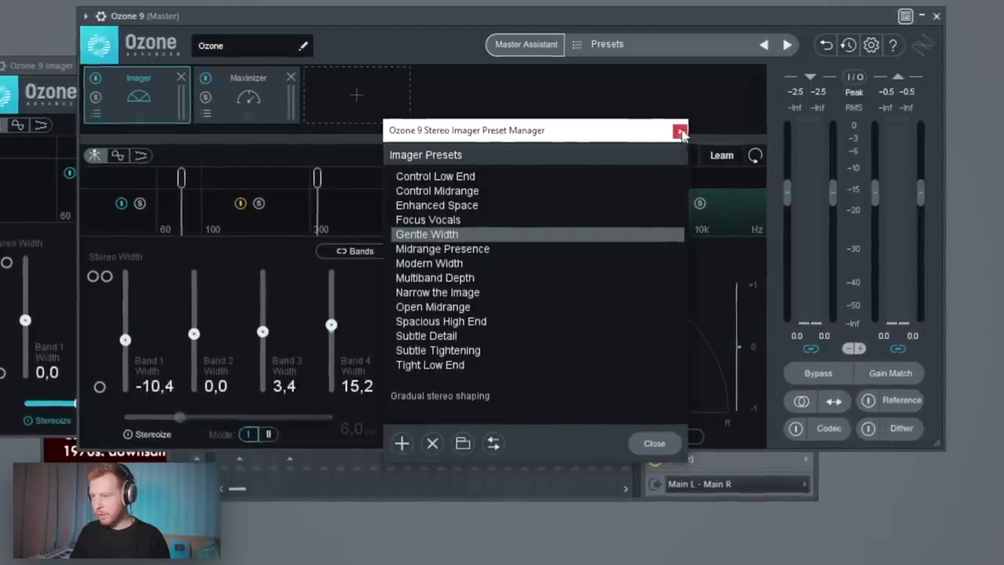
pyautogui.click(680, 132)
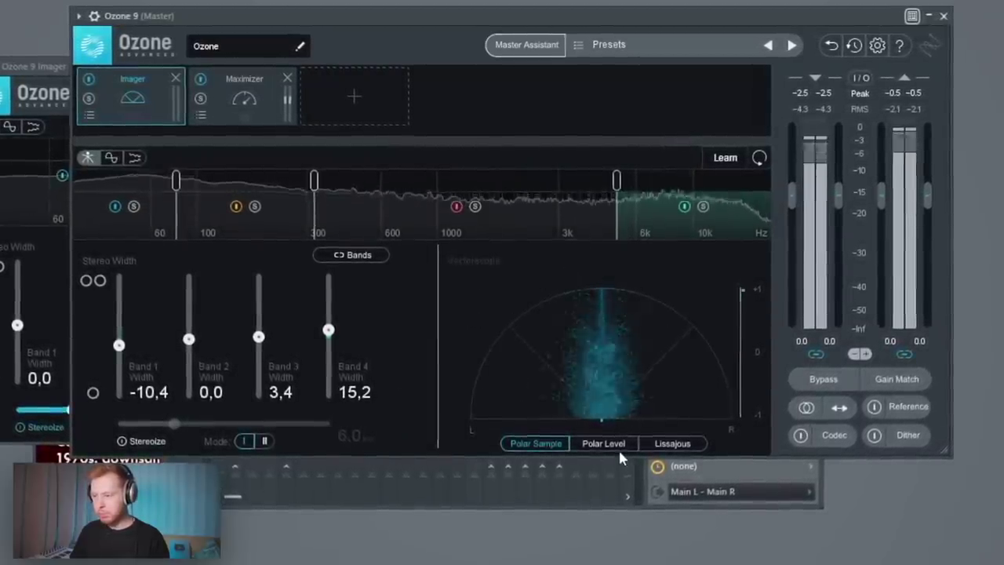
# - Add an Exciter module ahead of the Imager in the Master's Ozone 9 and load the Gentle Tape preset
pyautogui.click(617, 442)
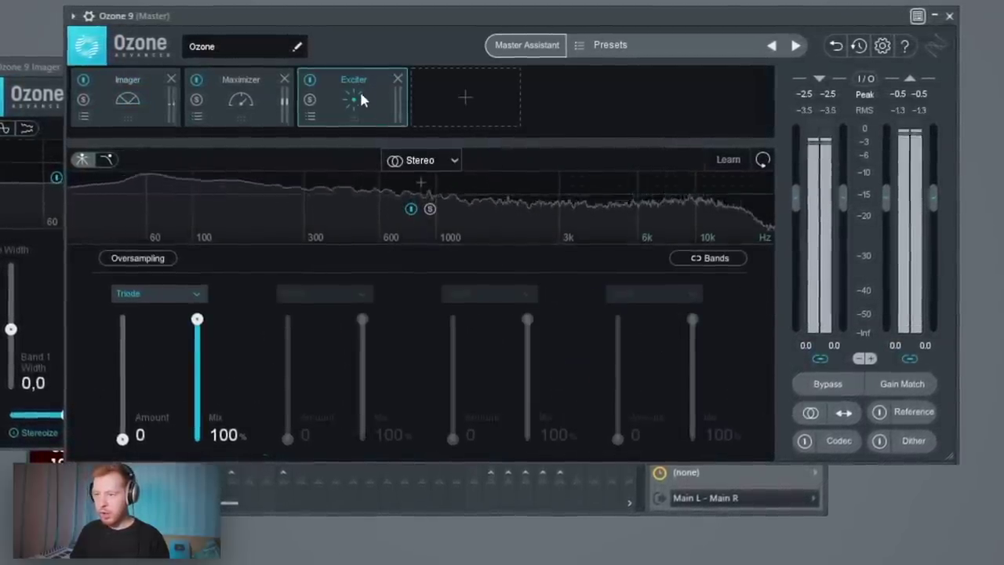
pyautogui.click(310, 117)
pyautogui.click(422, 288)
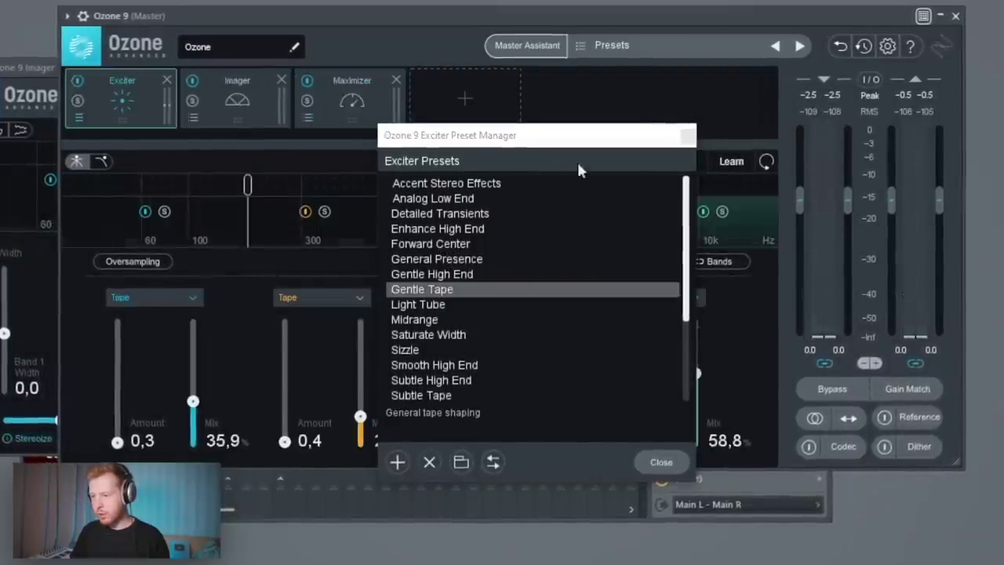
pyautogui.click(687, 135)
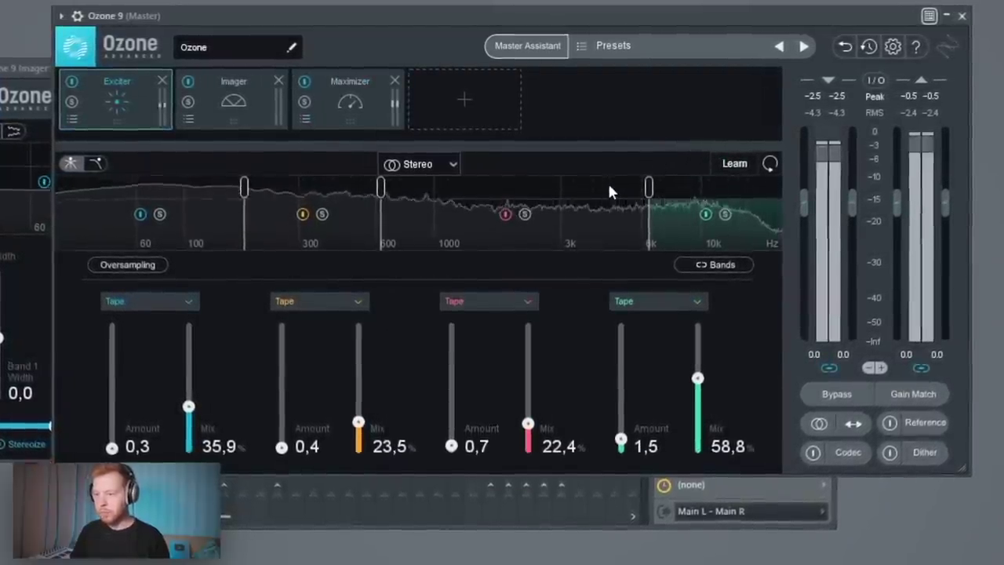